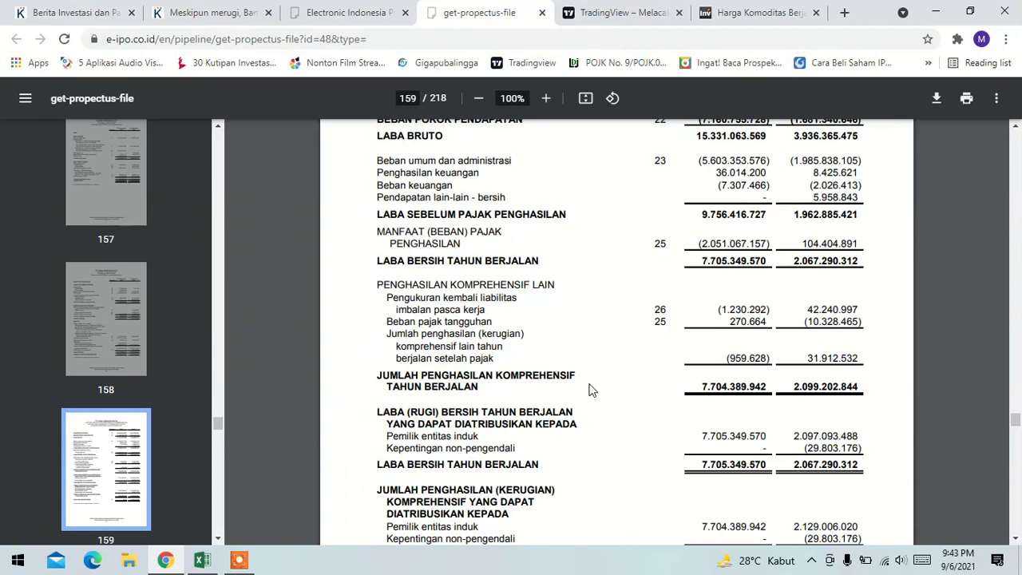
- Examine the 2020 and 2019 income statement, changes in equity and cash flow statement in the PT Global Sukses Solusi prospectus
scroll(591, 390, "down", 3)
scroll(618, 389, "up", 2)
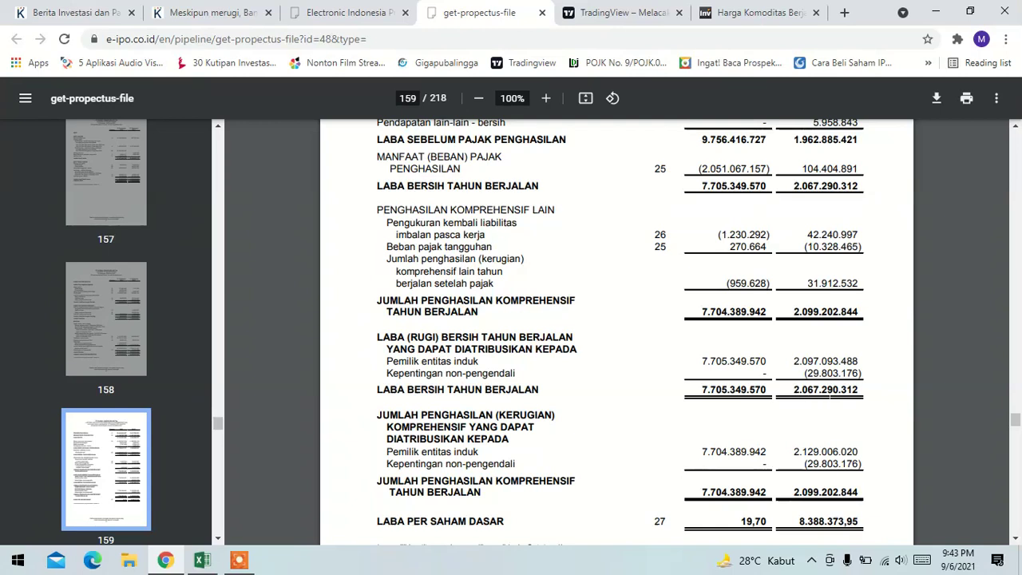
scroll(830, 402, "down", 2)
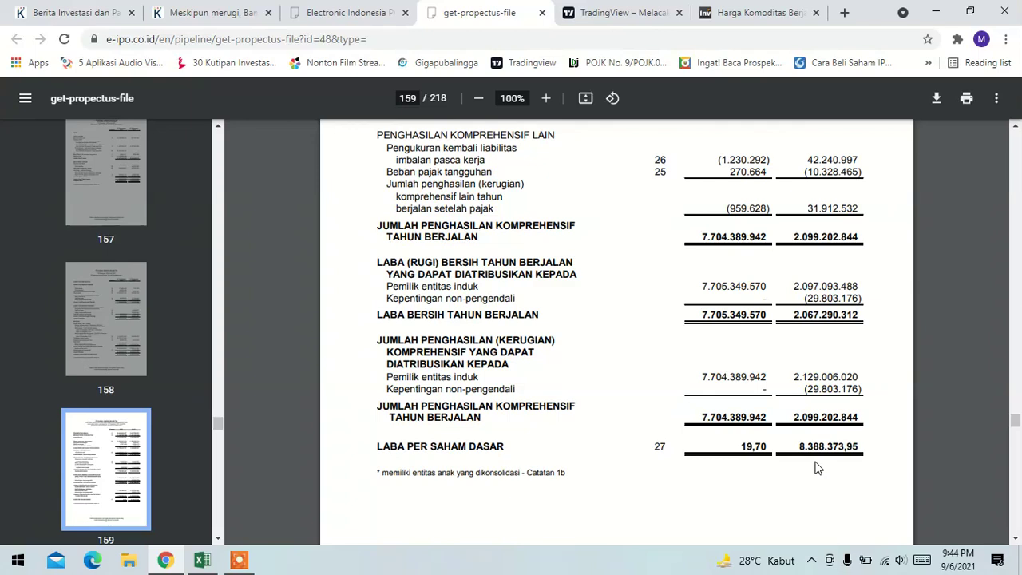
scroll(815, 468, "down", 2)
scroll(815, 468, "up", 2)
scroll(785, 471, "down", 4)
scroll(785, 474, "down", 5)
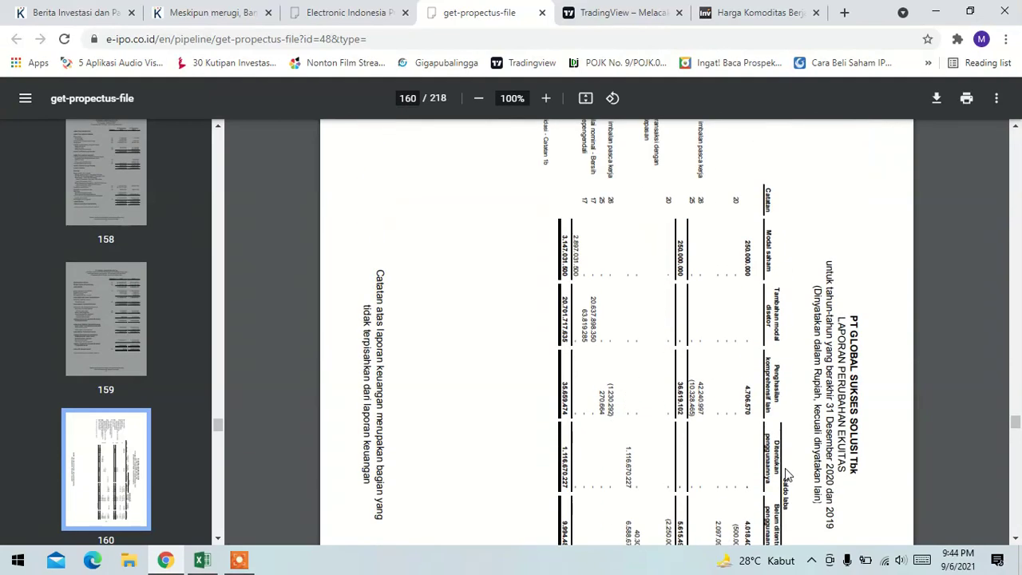
scroll(786, 474, "down", 8)
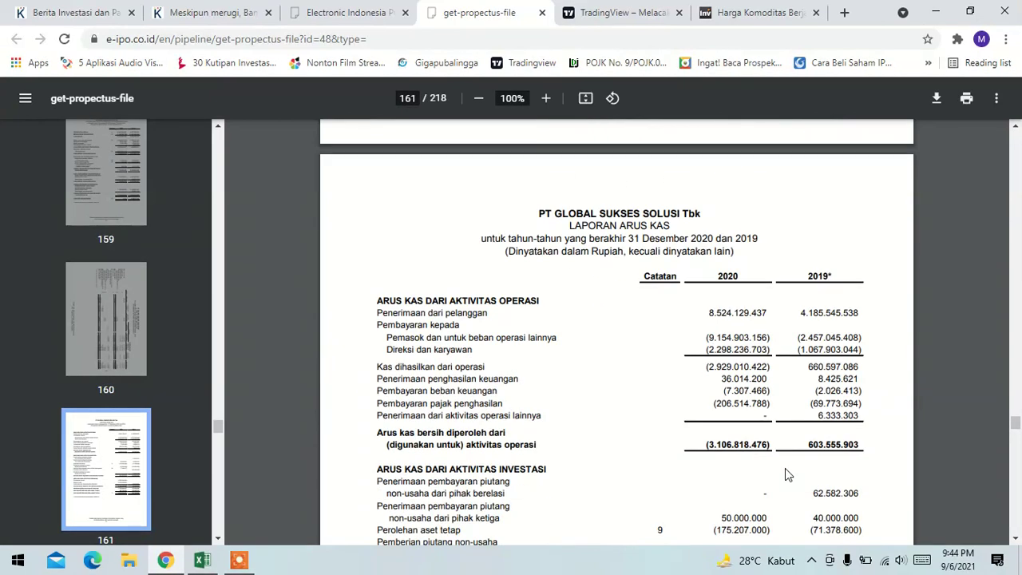
scroll(756, 465, "down", 4)
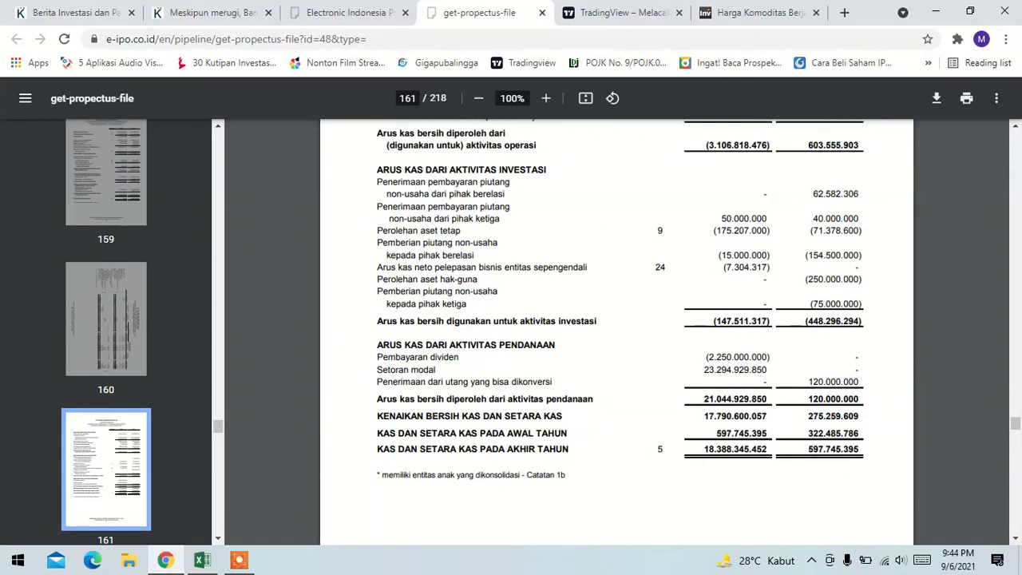
scroll(617, 332, "up", 3)
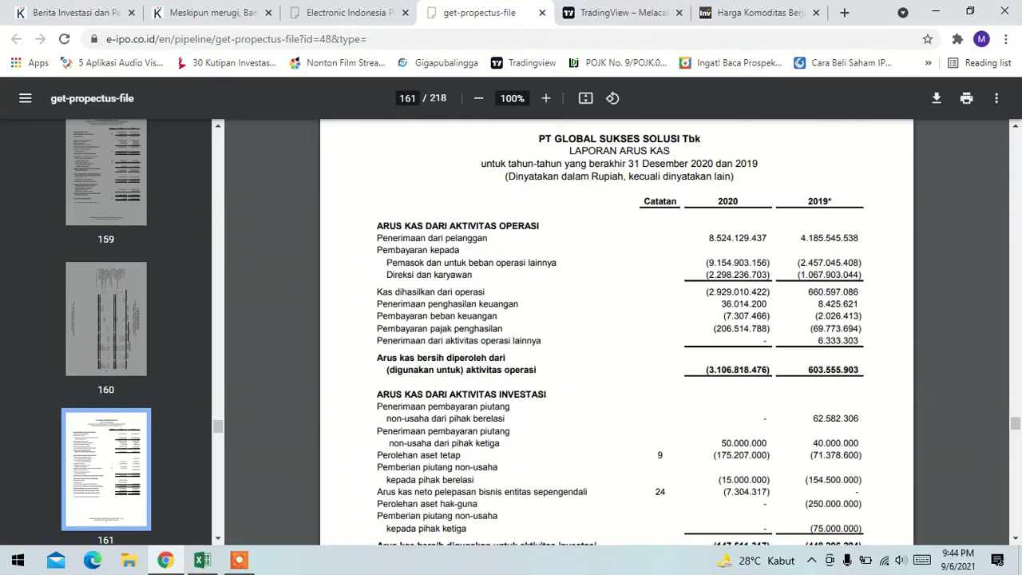
scroll(616, 331, "down", 9)
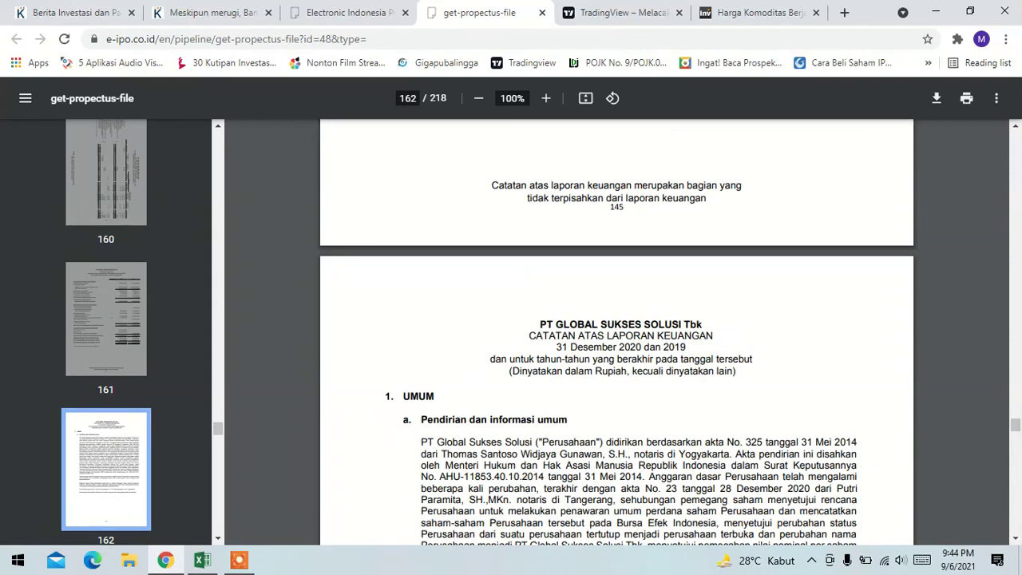
scroll(616, 331, "down", 5)
scroll(616, 331, "up", 6)
scroll(616, 331, "up", 12)
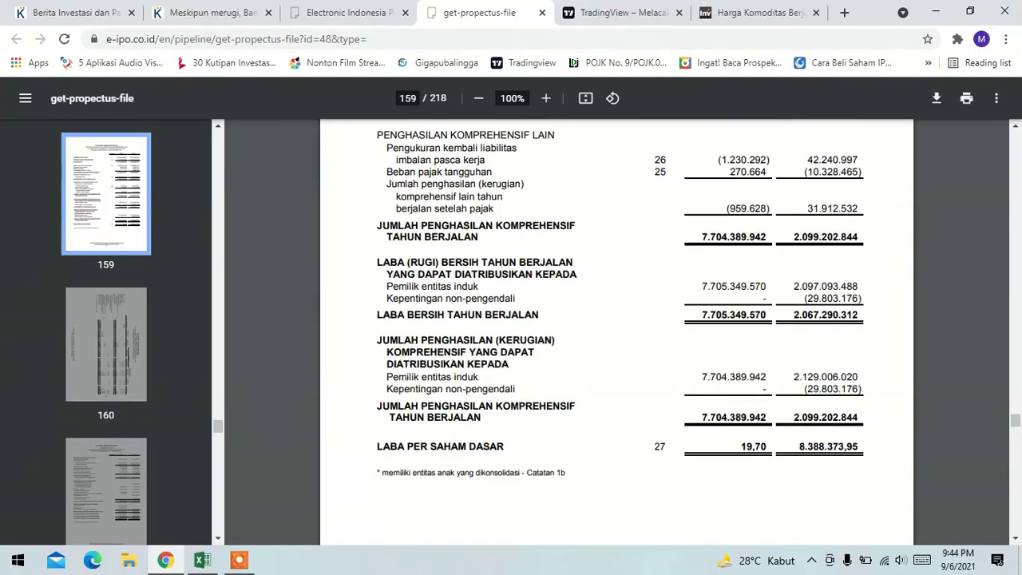
scroll(569, 249, "up", 4)
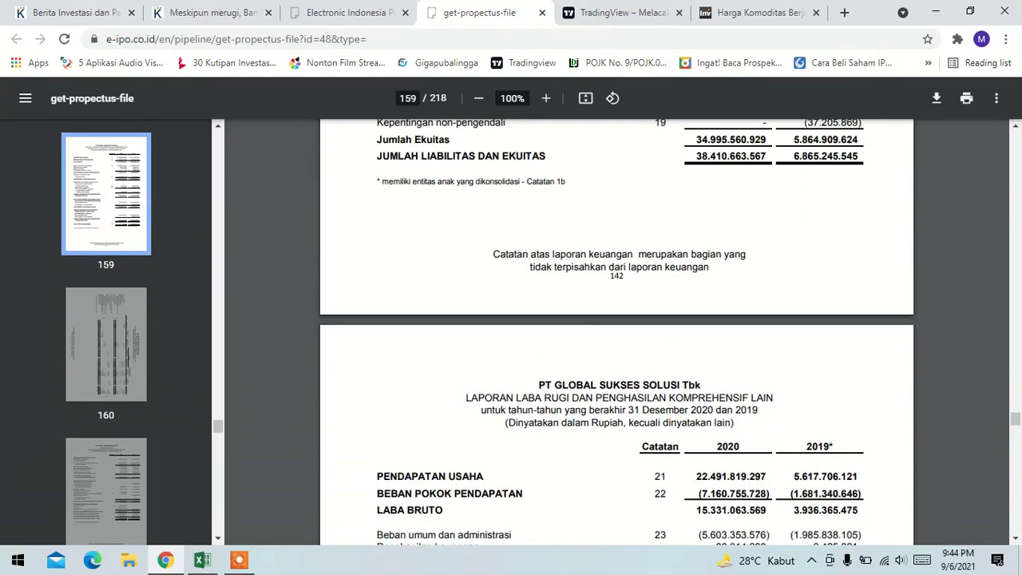
scroll(559, 462, "down", 5)
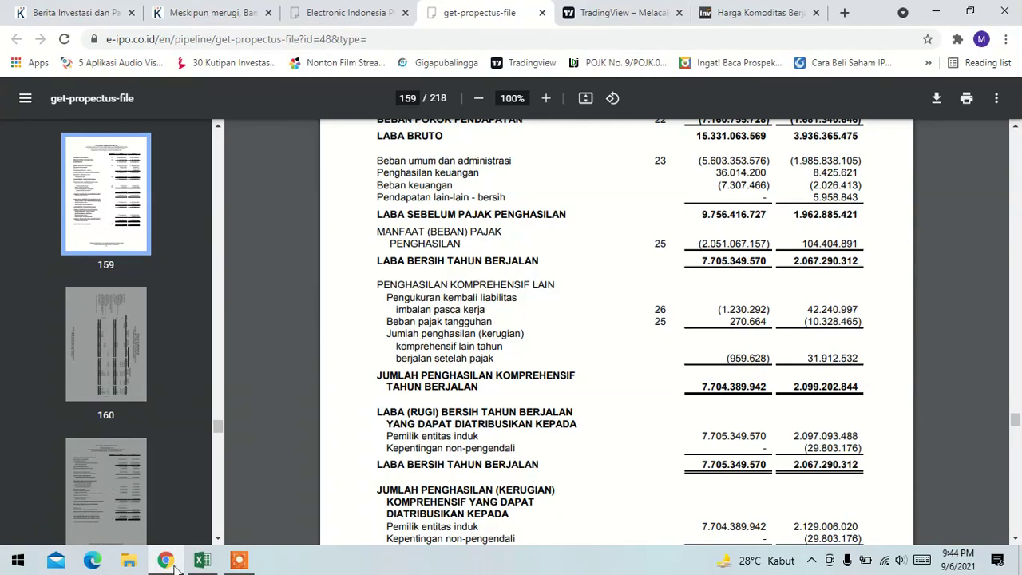
- Switch to the Excel workbook and delete the price figure after "Rp." in the Graham Number note in G11
left_click(198, 561)
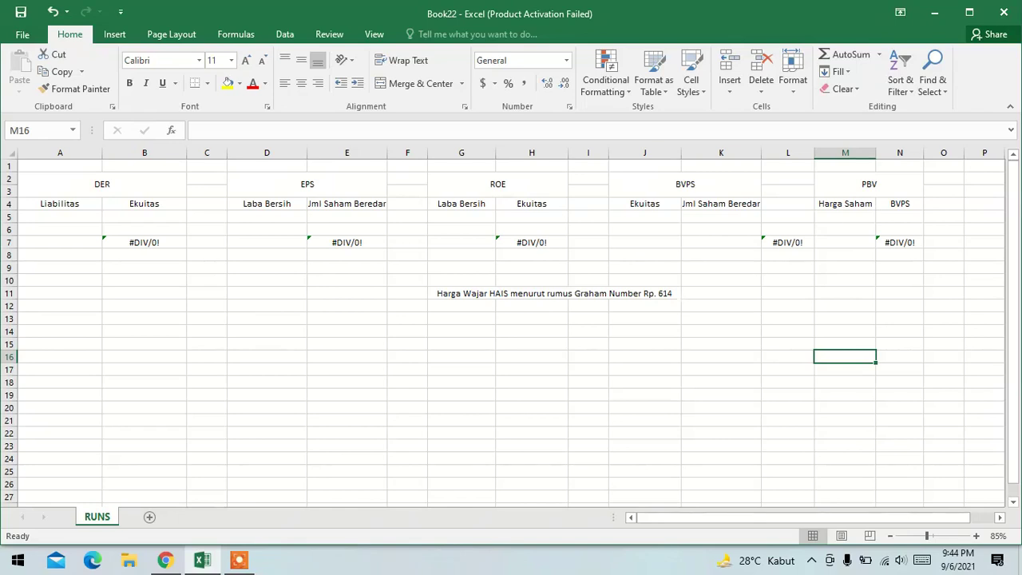
double_click(672, 293)
key("BackSpace")
key("BackSpace")
key("BackSpace")
key("BackSpace")
left_click(721, 343)
- Replace the ticker HAIS with RUNS in the Graham Number fair price note
left_click(512, 293)
double_click(512, 293)
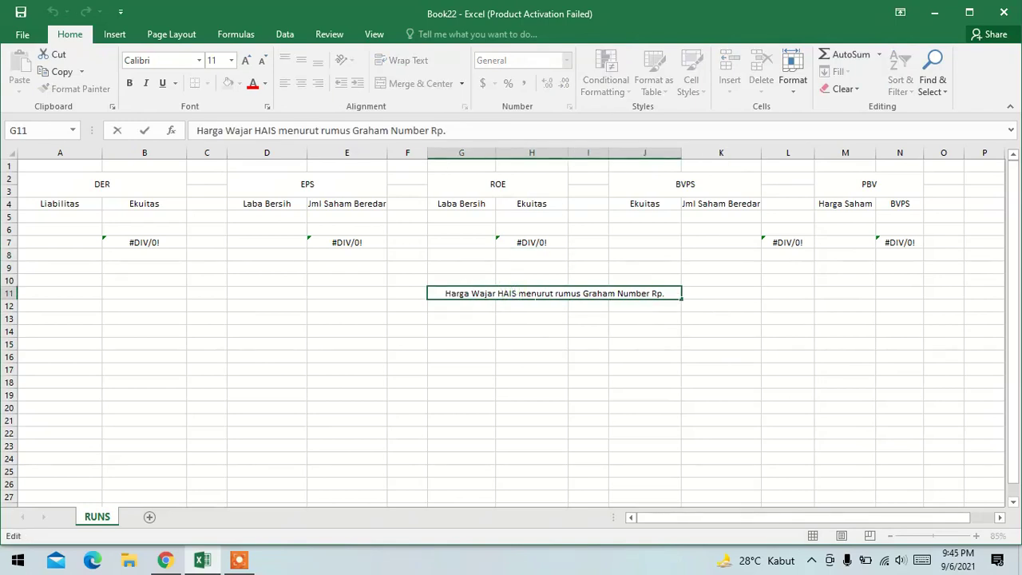
key("BackSpace")
key("BackSpace")
key("BackSpace")
key("BackSpace")
type("RUNS")
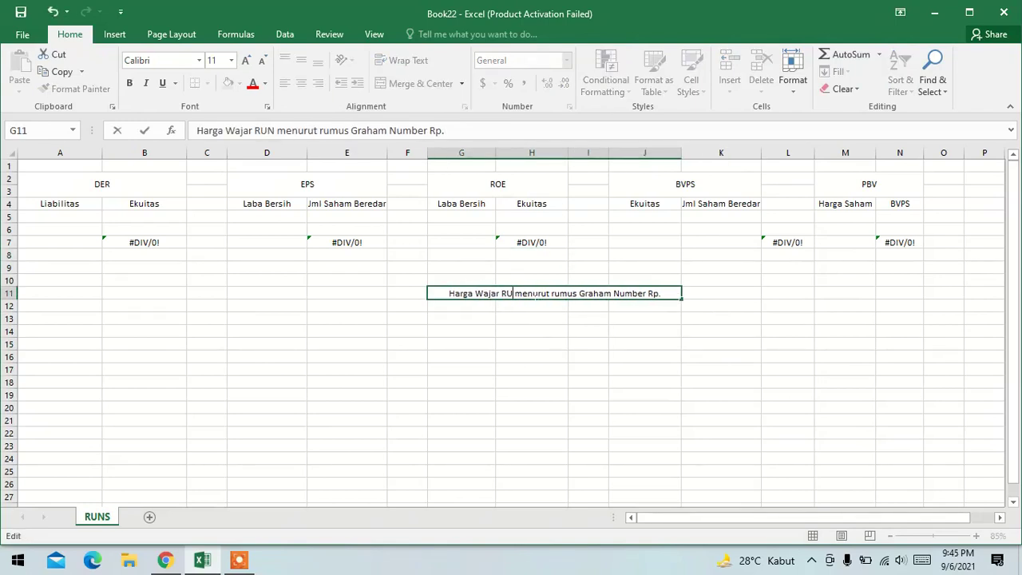
left_click(589, 343)
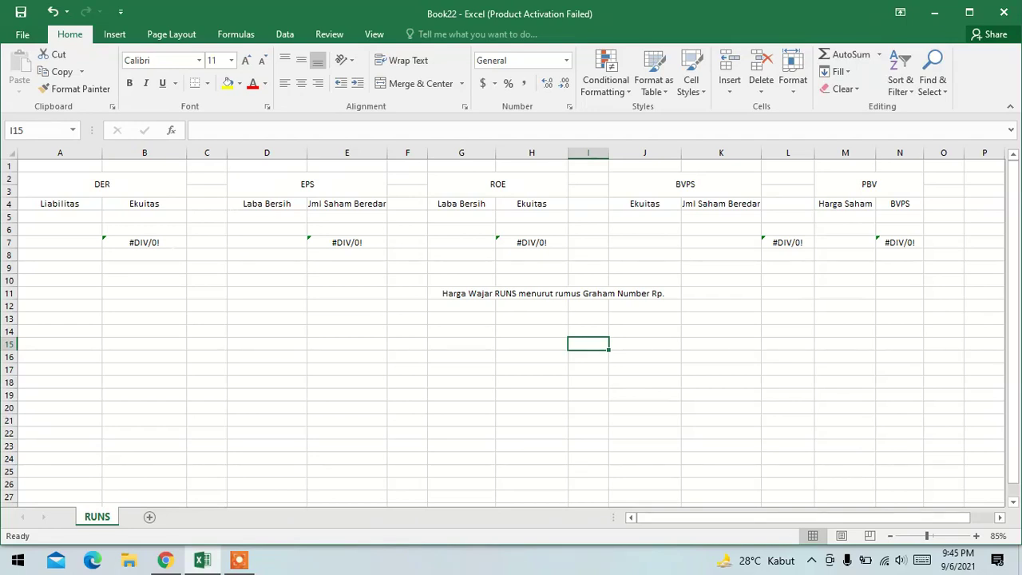
- Copy the total liabilities at 31 December 2020, 3.415.102.638, from the prospectus in Chrome into Liabilitas cell A5 of the Excel sheet
left_click(83, 217)
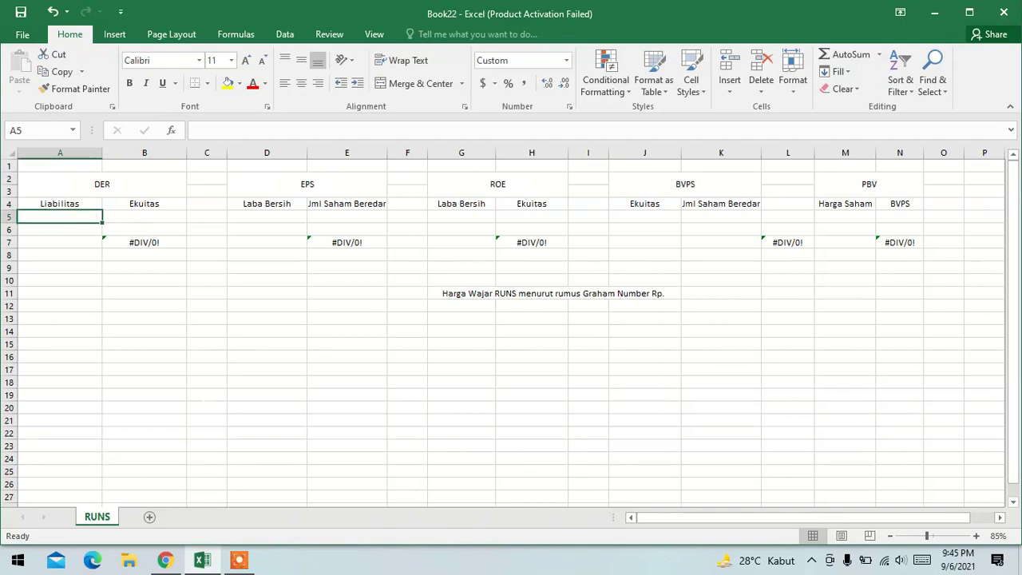
mouse_move(217, 560)
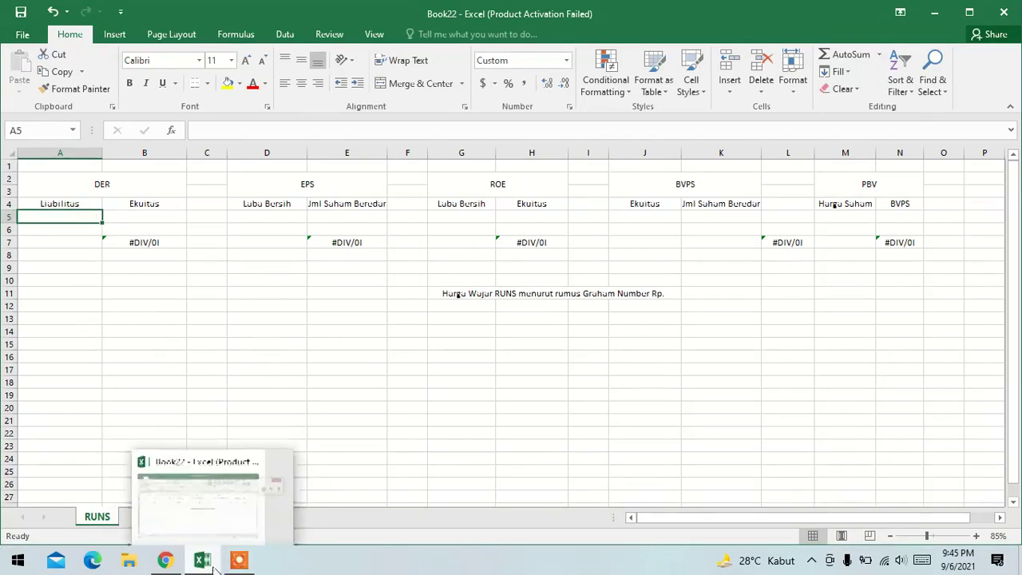
left_click(165, 560)
scroll(616, 331, "up", 5)
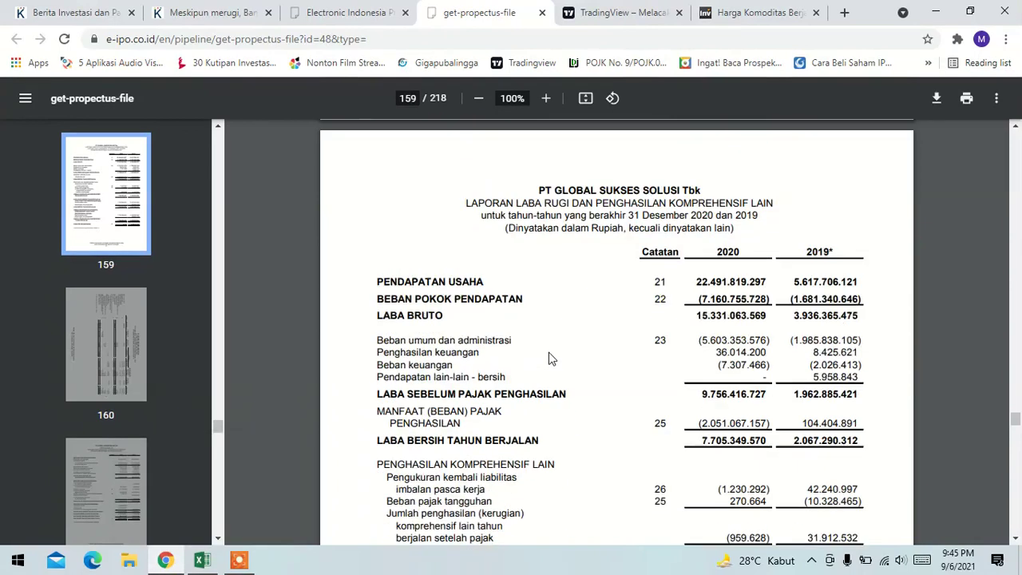
scroll(752, 262, "up", 7)
scroll(751, 262, "down", 4)
scroll(751, 262, "up", 1)
scroll(752, 262, "up", 4)
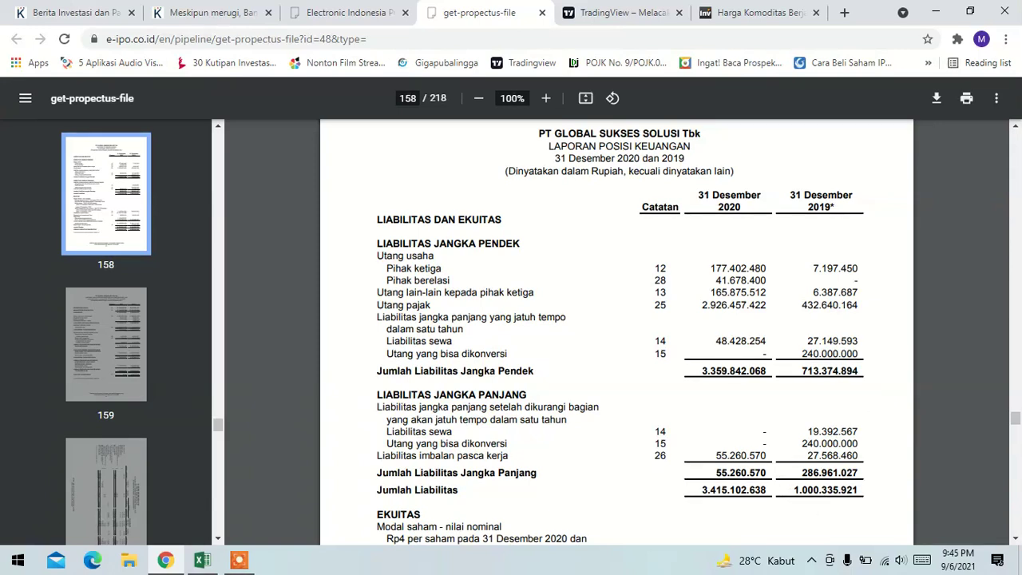
left_click_drag(765, 489, 709, 490)
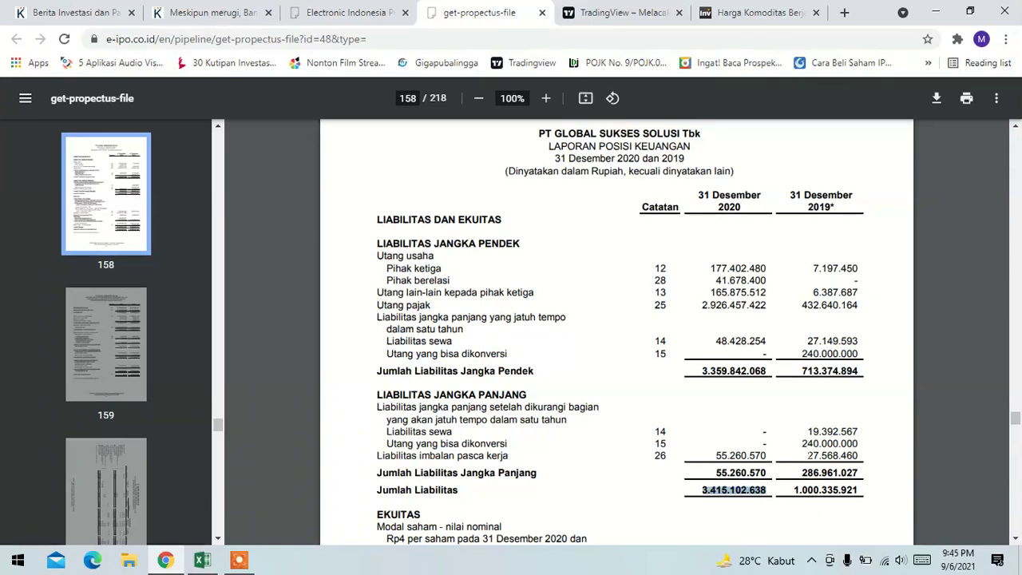
left_click(934, 12)
type("3.415.102.638")
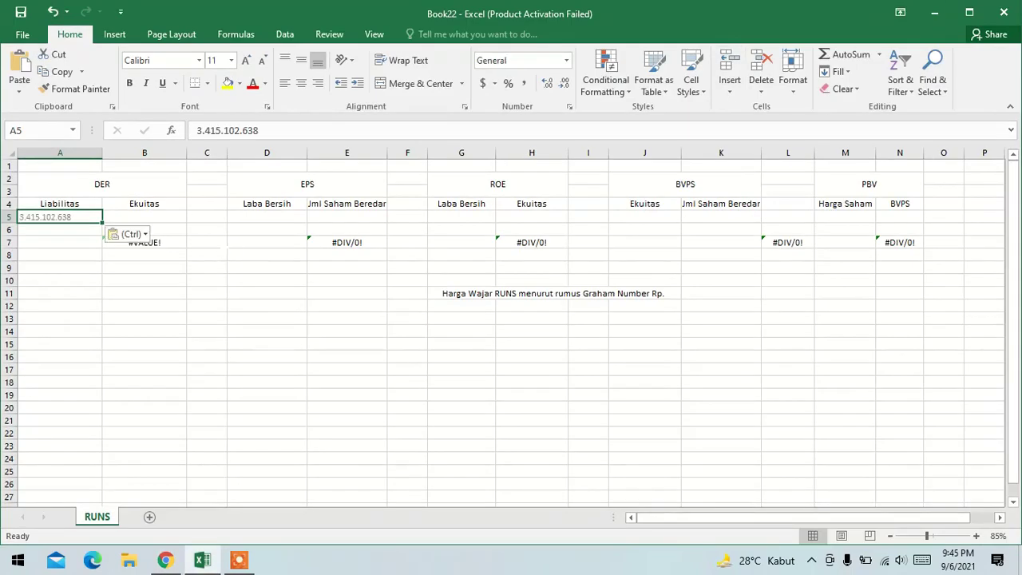
left_click(241, 130)
key("BackSpace")
key("Left")
key("Left")
key("Left")
key("BackSpace")
key("Left")
key("Left")
key("Left")
key("BackSpace")
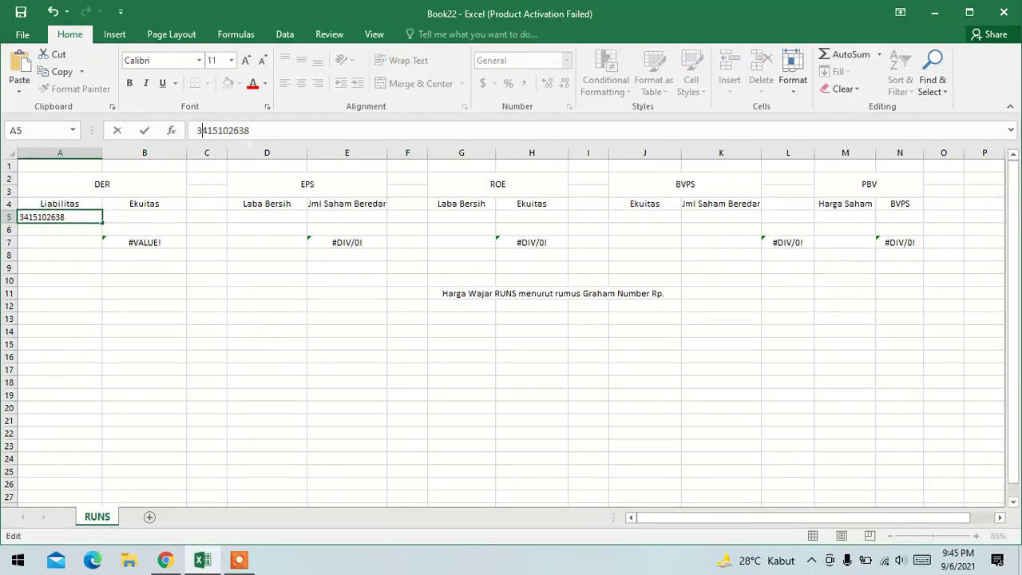
left_click(301, 276)
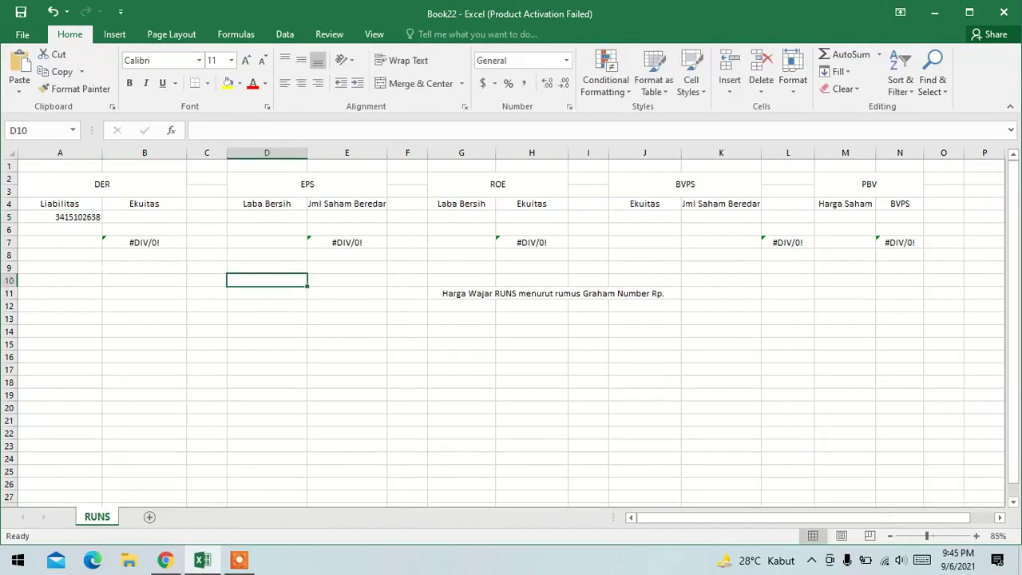
- Copy the total equity at 31 December 2020, 34.995.560.929, from the prospectus in Chrome into Ekuitas cell B5 of the Excel sheet
left_click(165, 560)
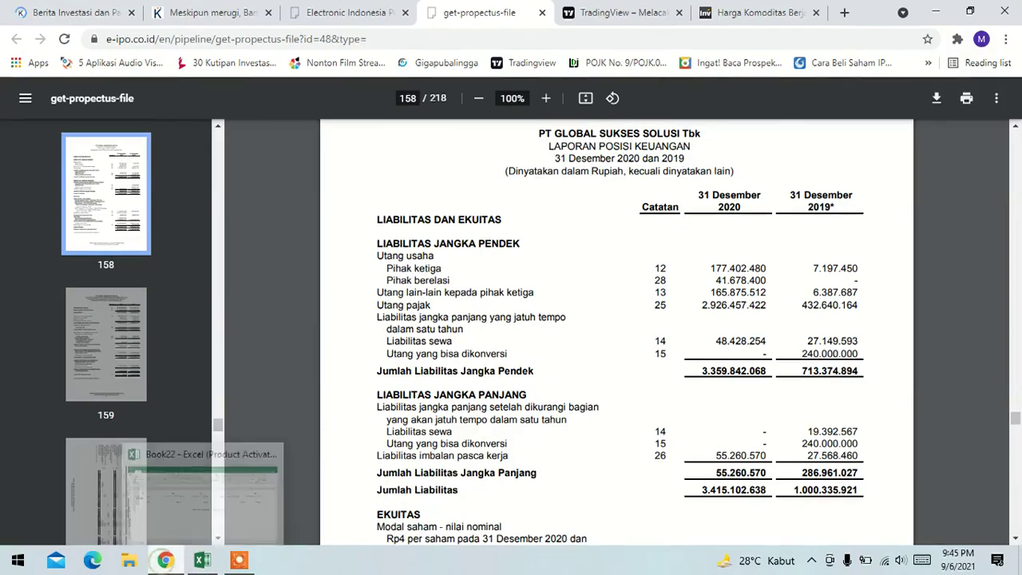
scroll(648, 374, "down", 5)
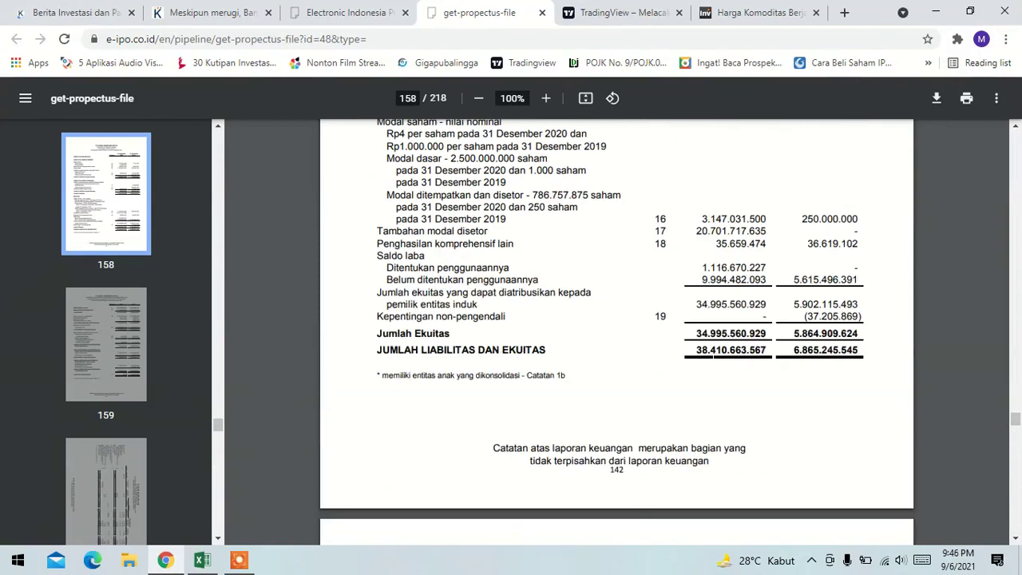
left_click_drag(695, 365, 766, 365)
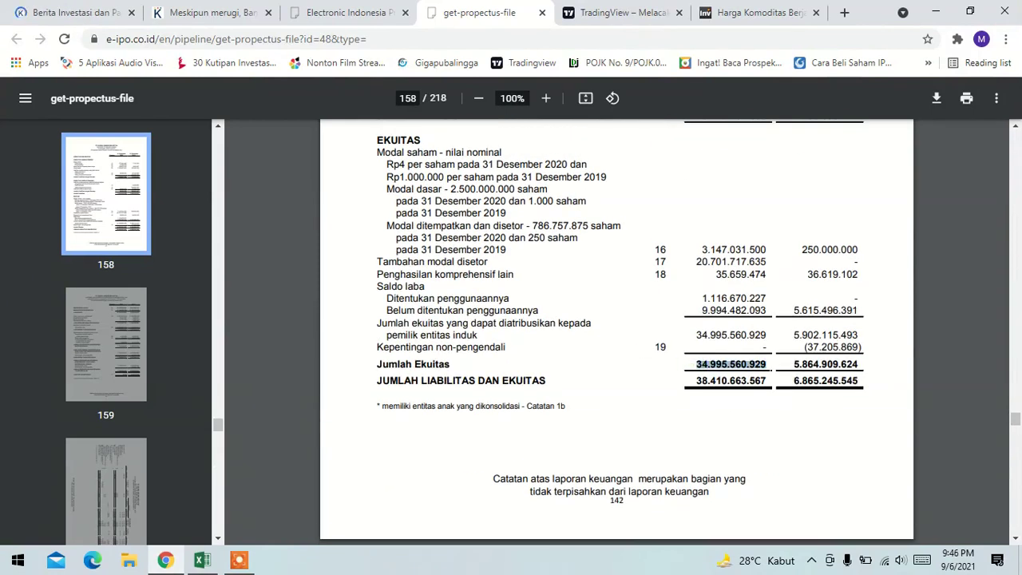
key("ctrl+c")
left_click(935, 12)
left_click(140, 217)
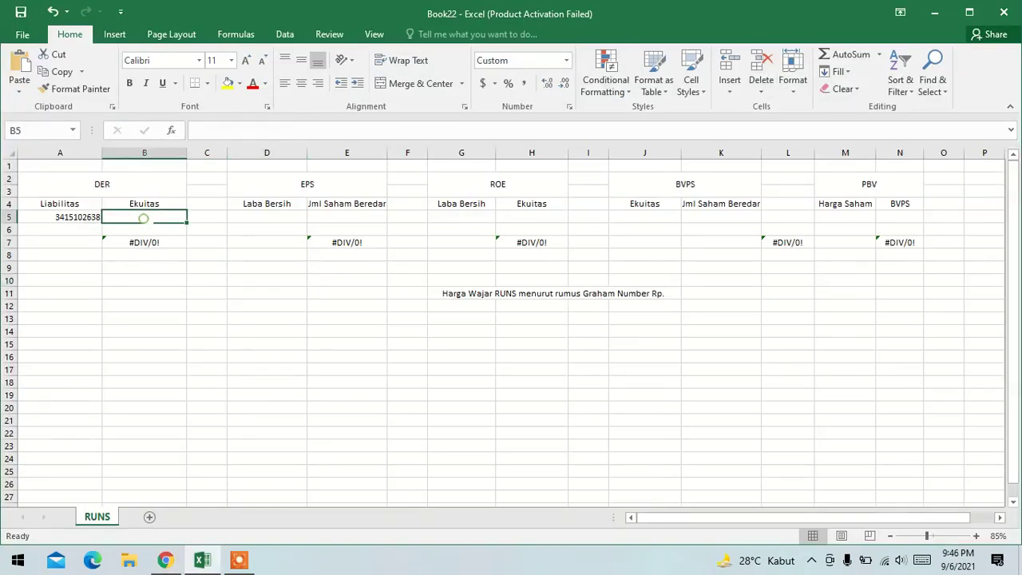
key("ctrl+v")
left_click(246, 130)
key("BackSpace")
key("BackSpace")
key("Left")
key("Left")
key("Left")
key("BackSpace")
left_click(257, 256)
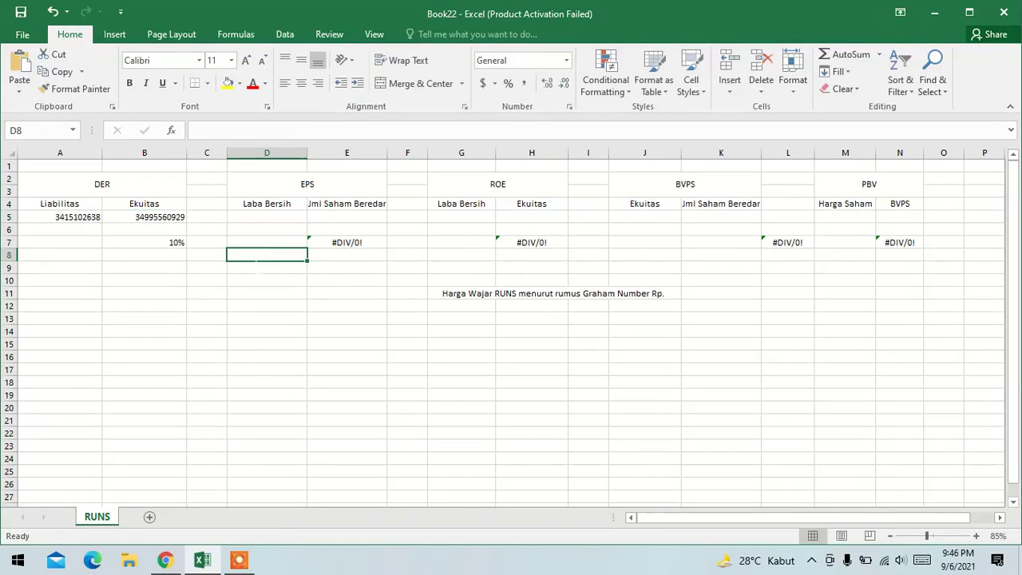
- Format the liabilities and equity figures in A5 and B5 with comma thousands separators and no decimals
left_click(80, 217)
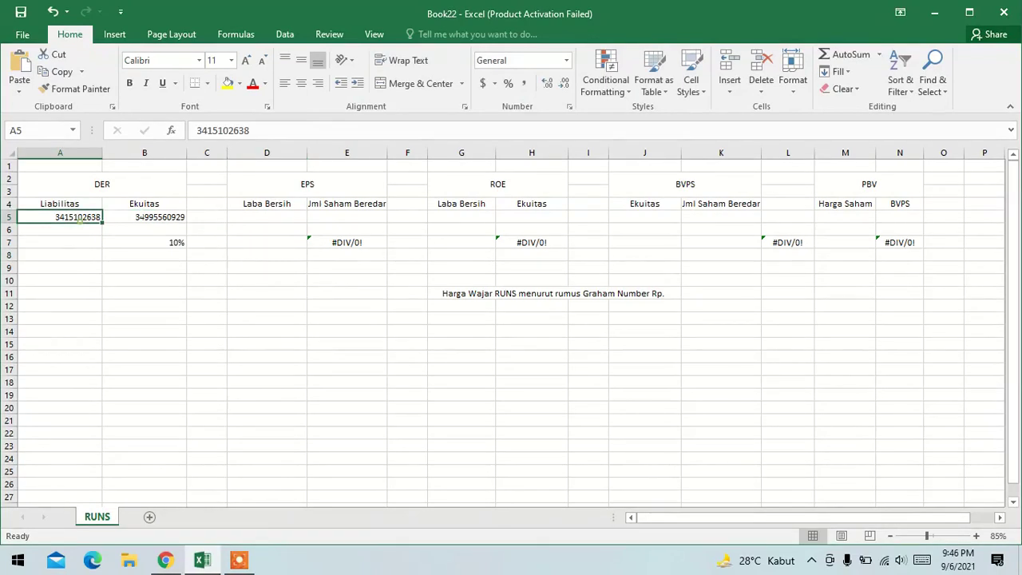
left_click(523, 83)
left_click(563, 83)
left_click(564, 83)
key("Right")
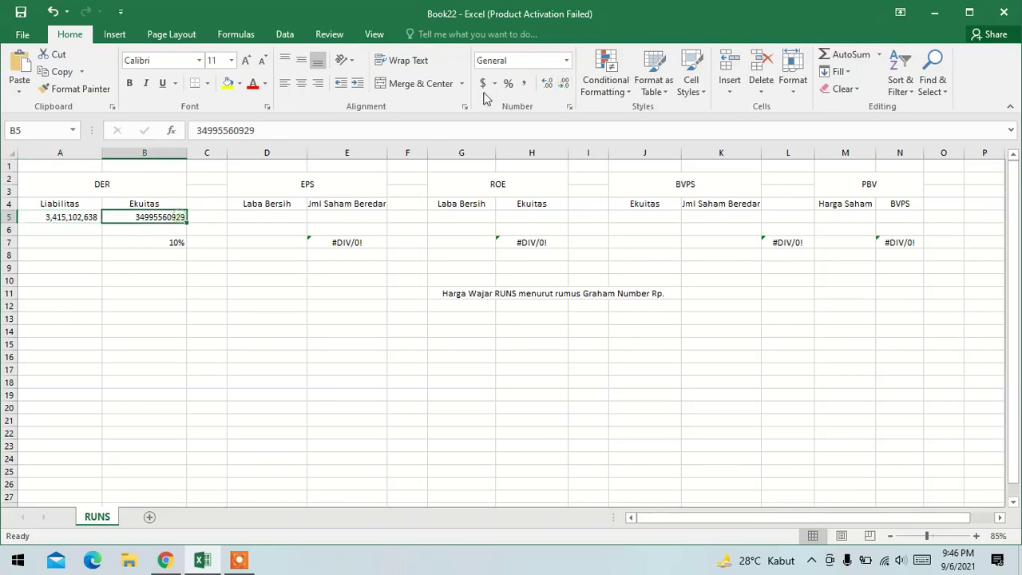
left_click(524, 83)
left_click(564, 83)
left_click(564, 83)
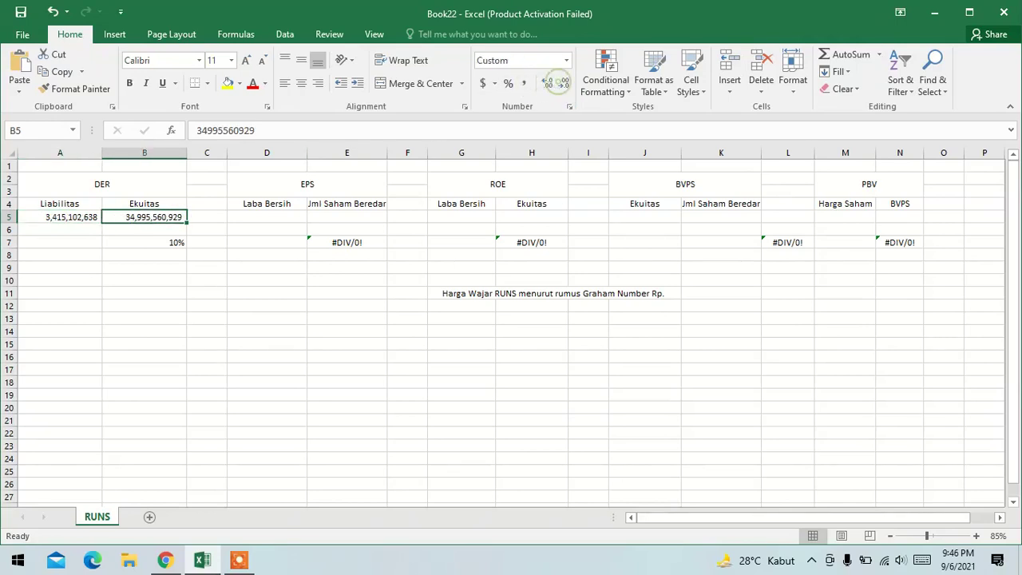
left_click(354, 292)
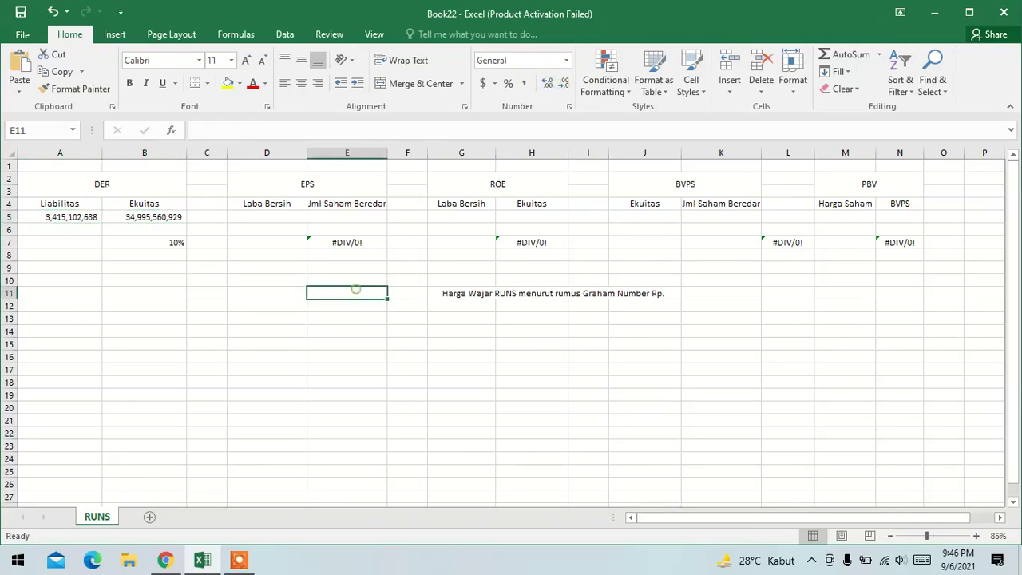
- Switch to the prospectus in Chrome and copy the 2020 Laba Bersih Tahun Berjalan figure, 7.705.349.570, from page 159
left_click(934, 11)
left_click(166, 562)
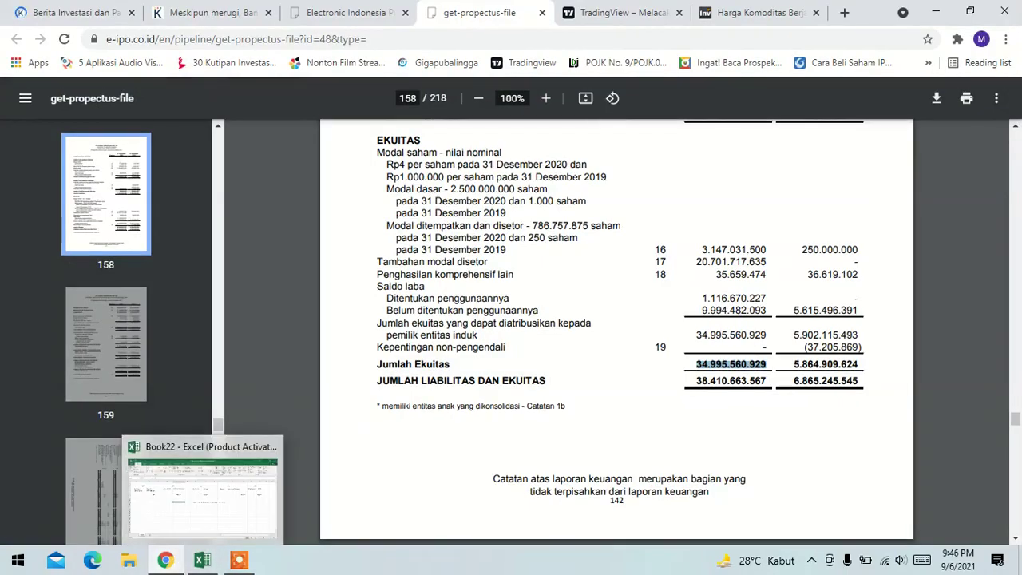
mouse_move(239, 561)
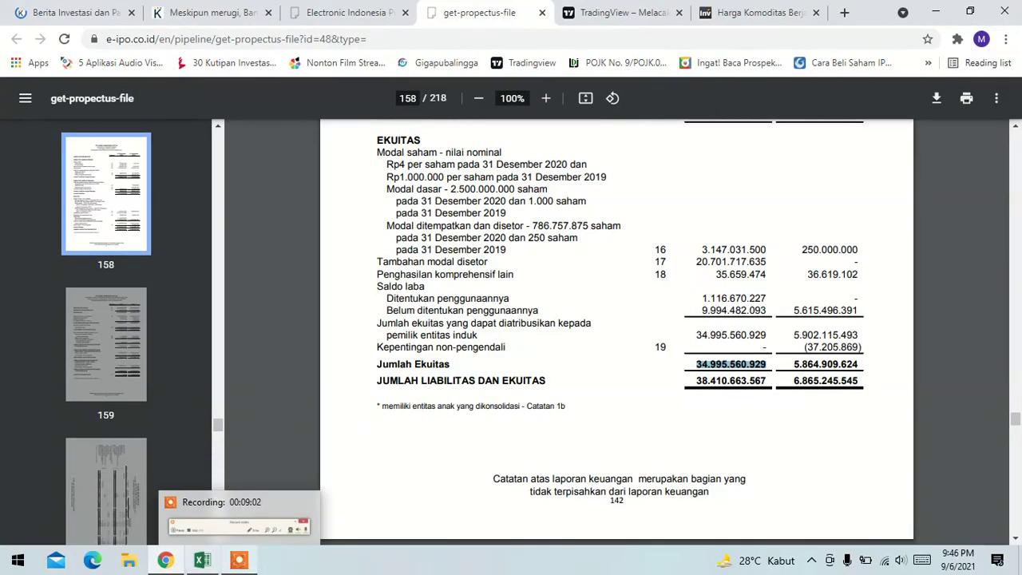
left_click(206, 561)
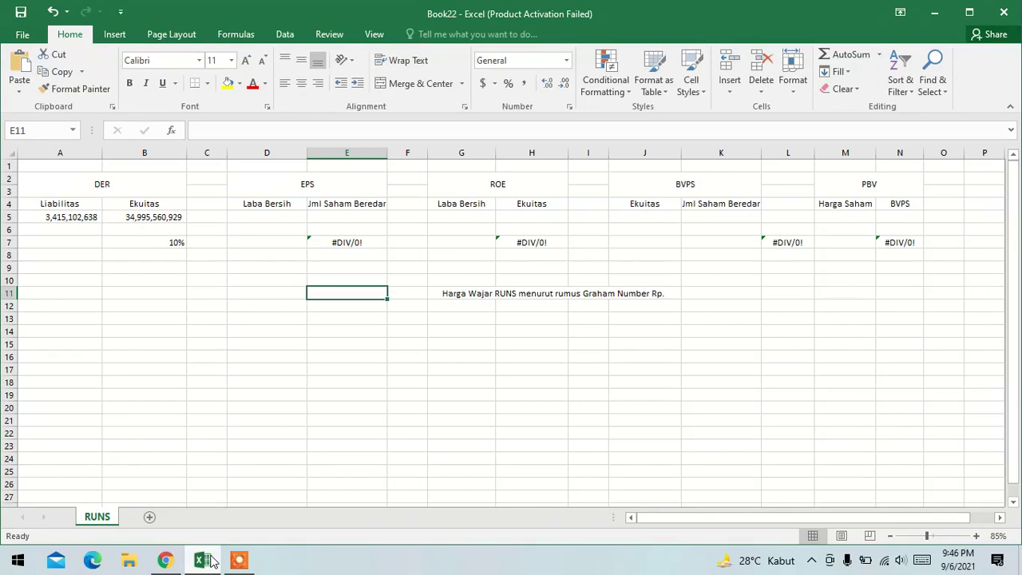
left_click(205, 560)
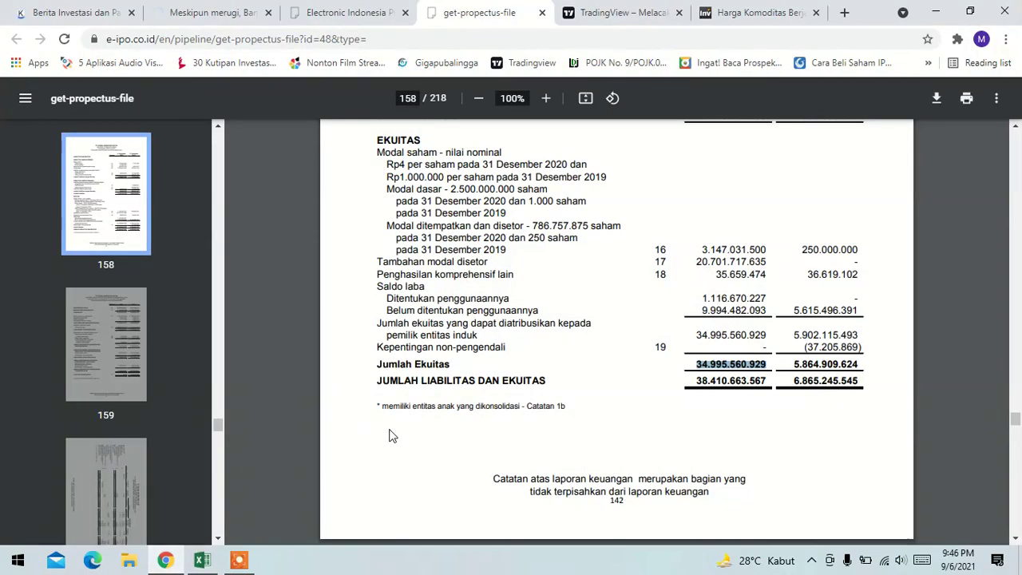
scroll(616, 327, "down", 10)
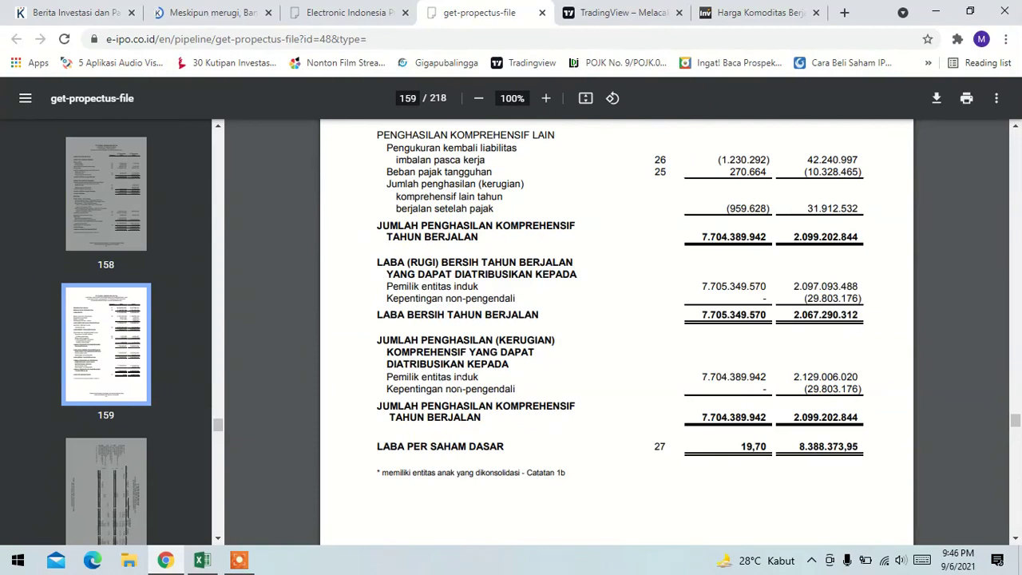
scroll(617, 327, "up", 3)
scroll(616, 328, "down", 3)
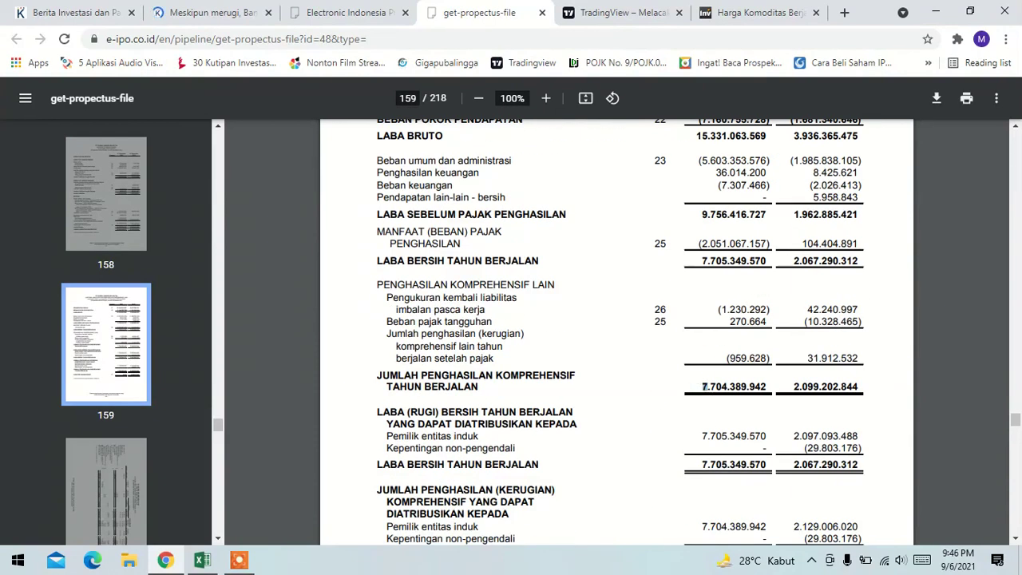
left_click(700, 462)
left_click(699, 463)
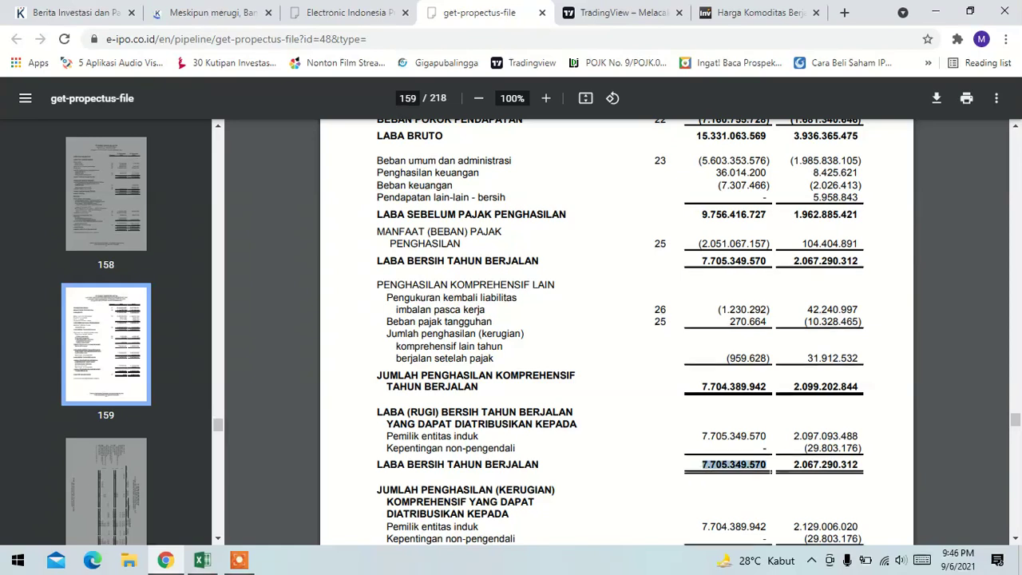
- Switch back to the Excel sheet and paste the net profit figure into Laba Bersih cell D5 under EPS
left_click(937, 10)
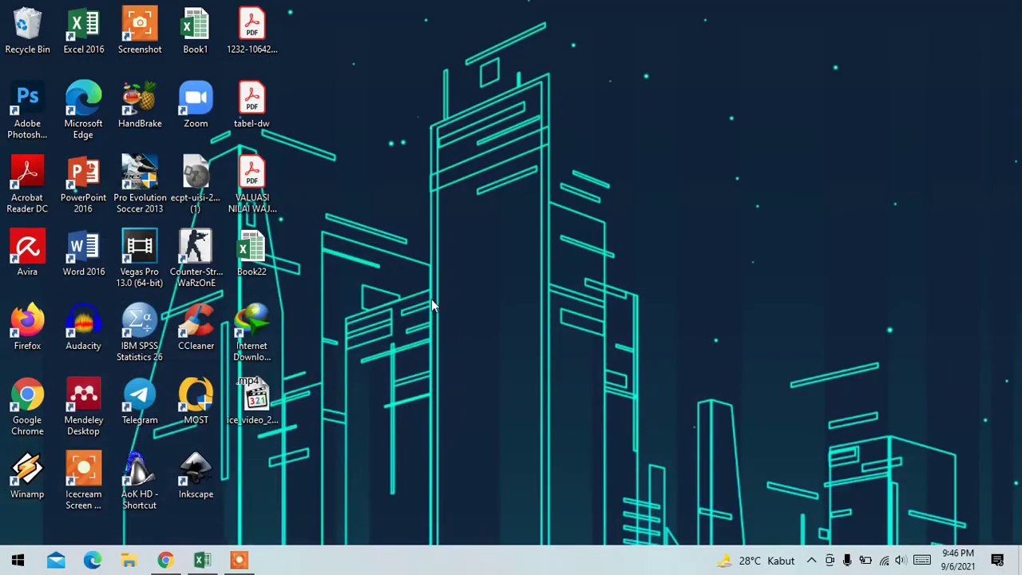
left_click(202, 560)
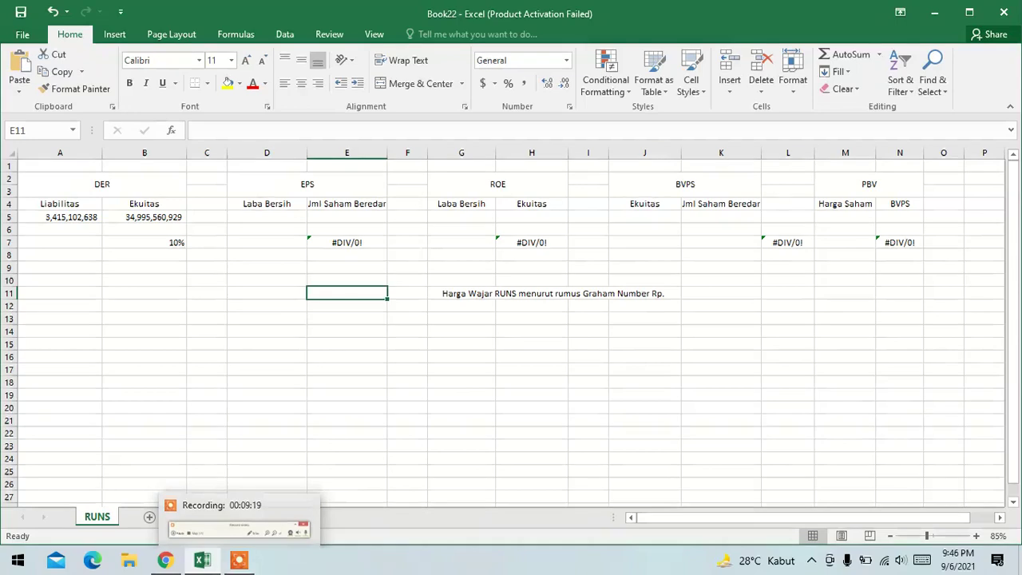
left_click(267, 217)
key("ctrl+v")
key("F2")
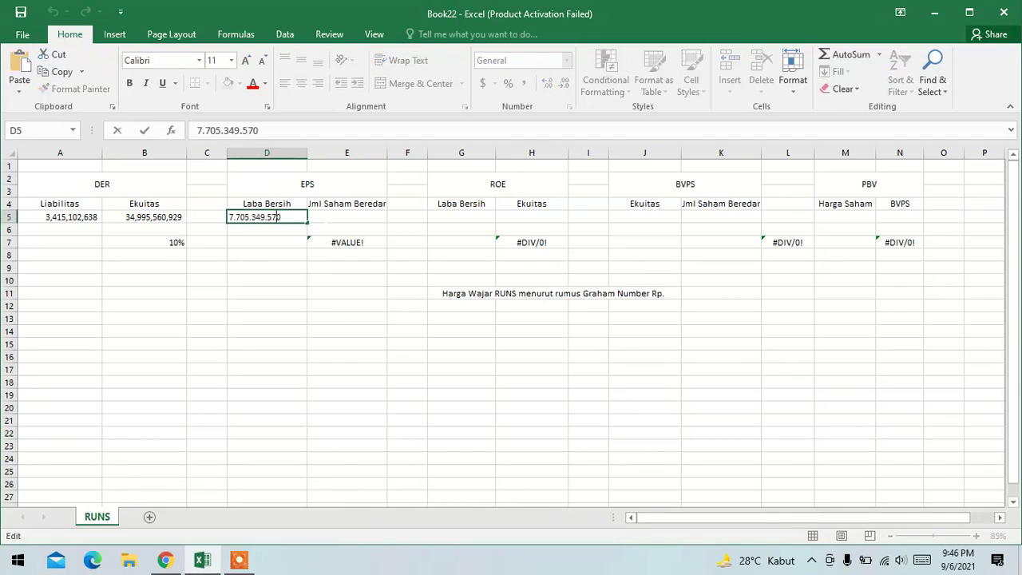
left_click(265, 217)
key("BackSpace")
key("BackSpace")
key("BackSpace")
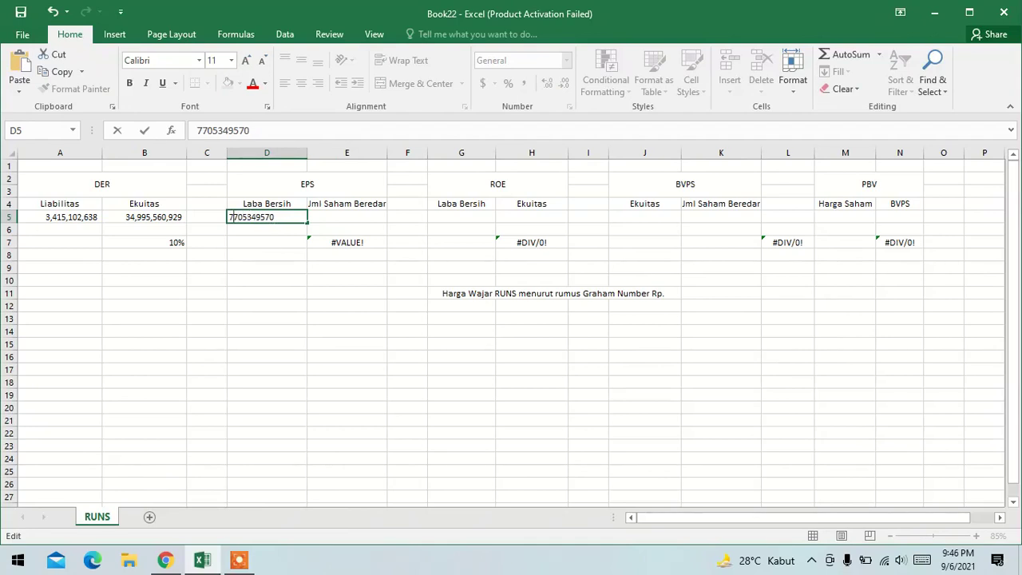
left_click(275, 279)
left_click(276, 217)
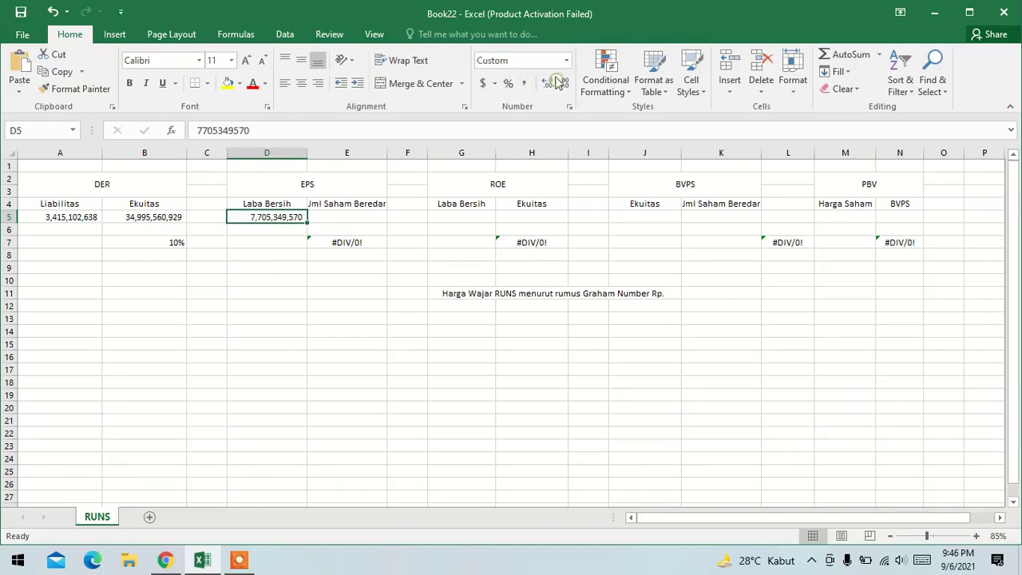
- Copy the RUNS Stock Offered lot figure, 1,968,000, from the e-IPO page in Chrome into Jml Saham Beredar cell E5 in Excel
left_click(159, 563)
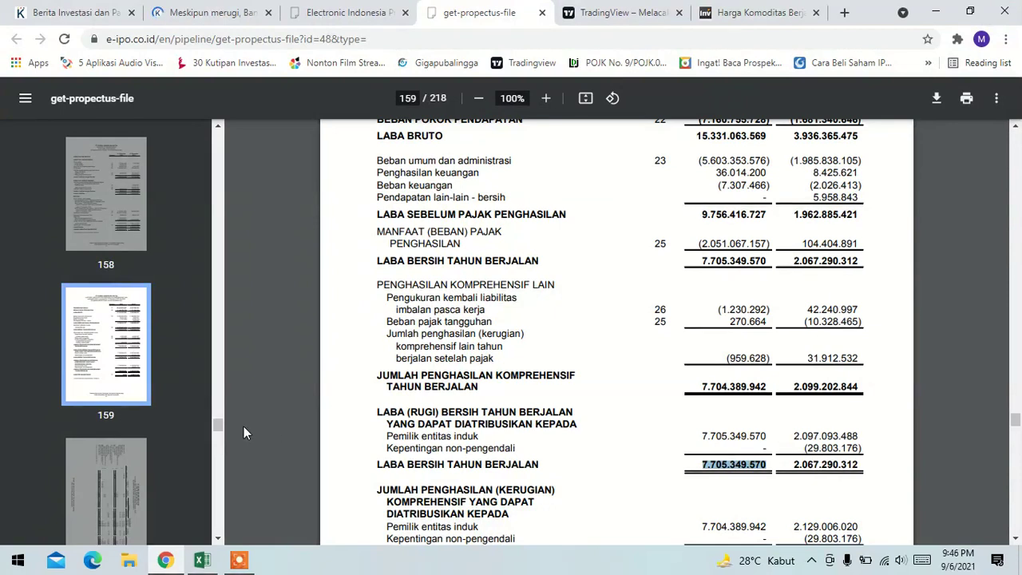
left_click(171, 551)
left_click(166, 551)
left_click(372, 10)
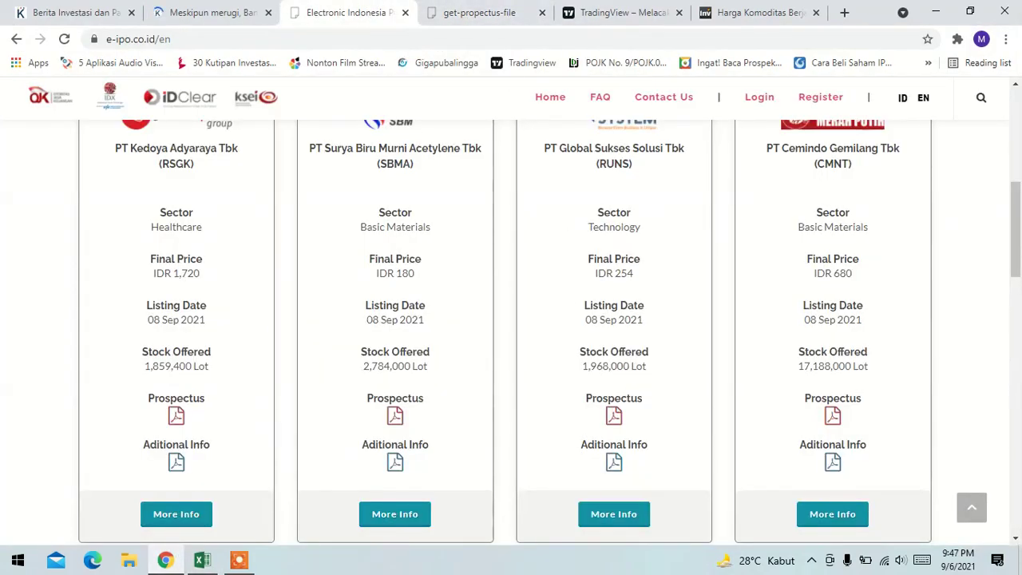
left_click_drag(628, 366, 582, 367)
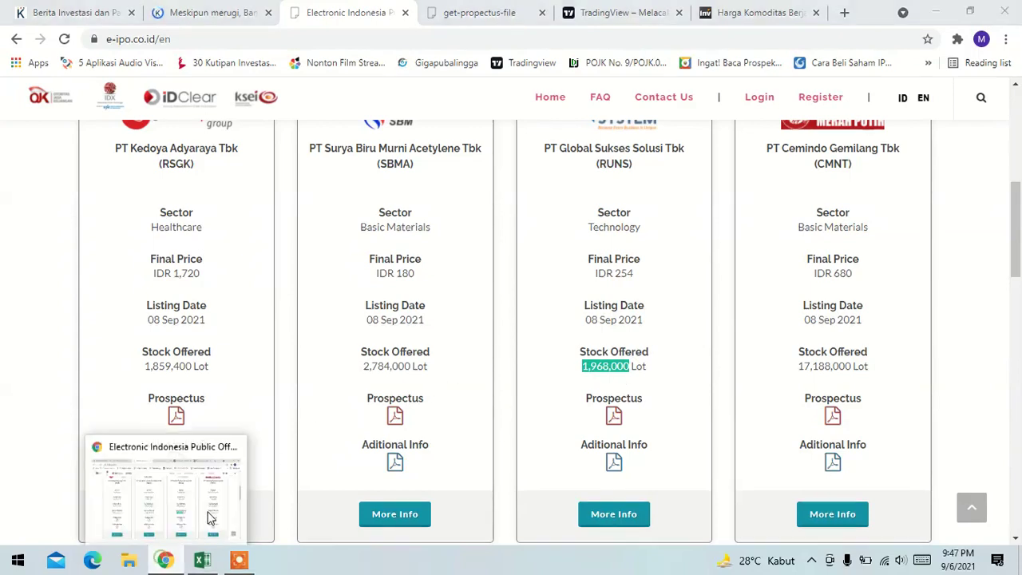
left_click(201, 560)
left_click(440, 241)
left_click(363, 221)
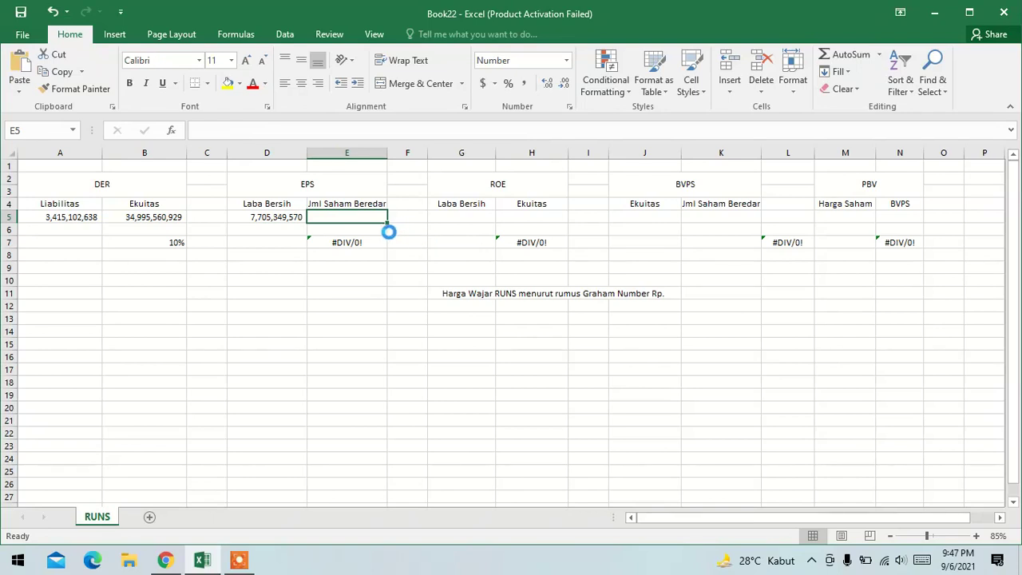
key("ctrl+v")
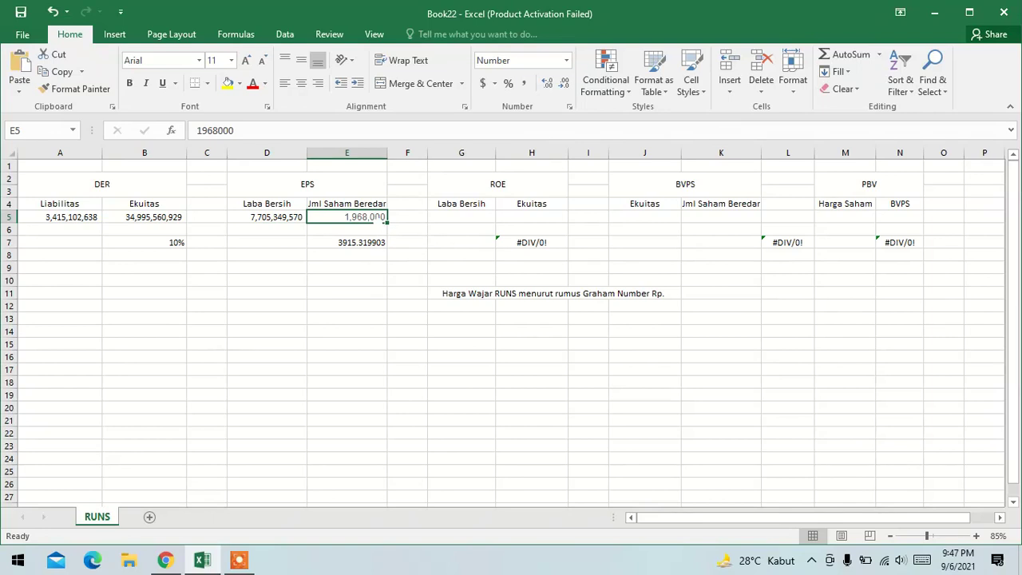
- Convert the lots in E5 to shares by appending two zeros, making the value 196800000
key("F2")
type("00")
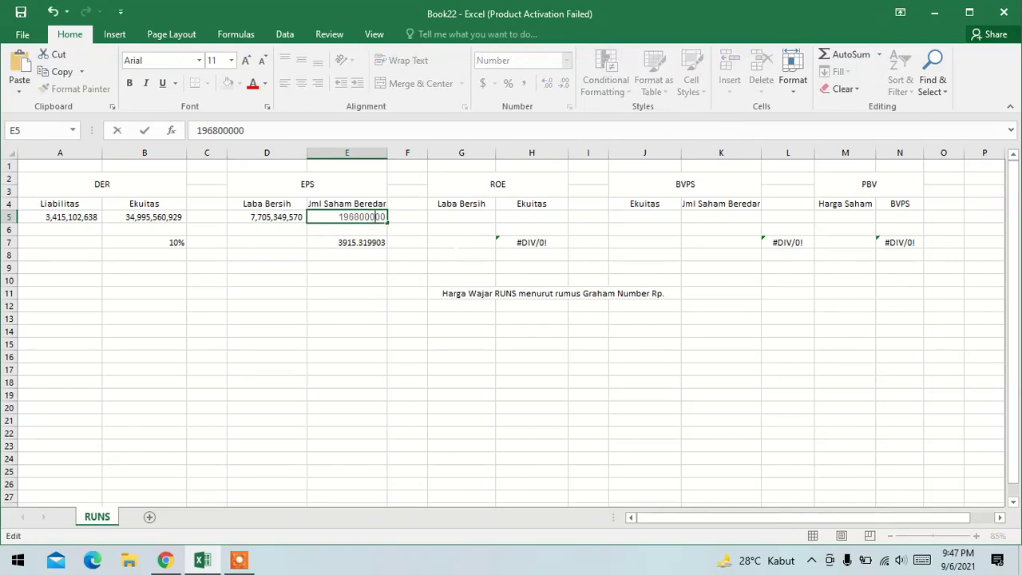
left_click(405, 267)
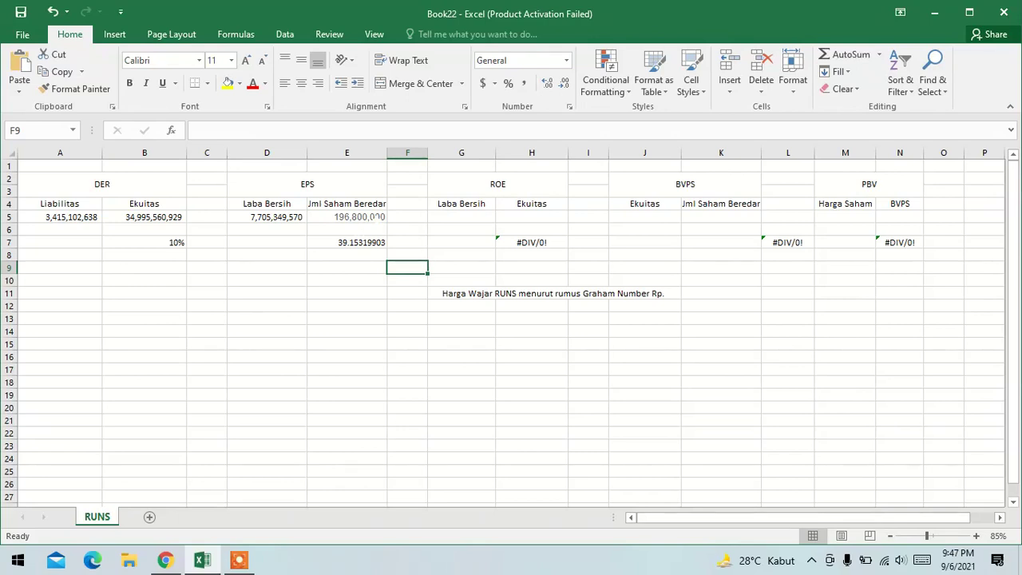
left_click(359, 216)
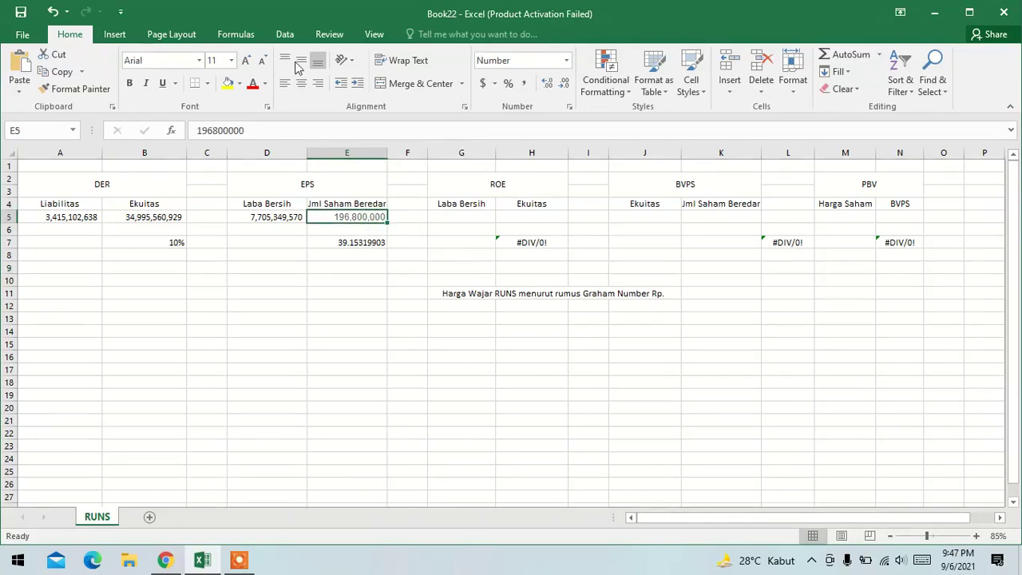
left_click(365, 358)
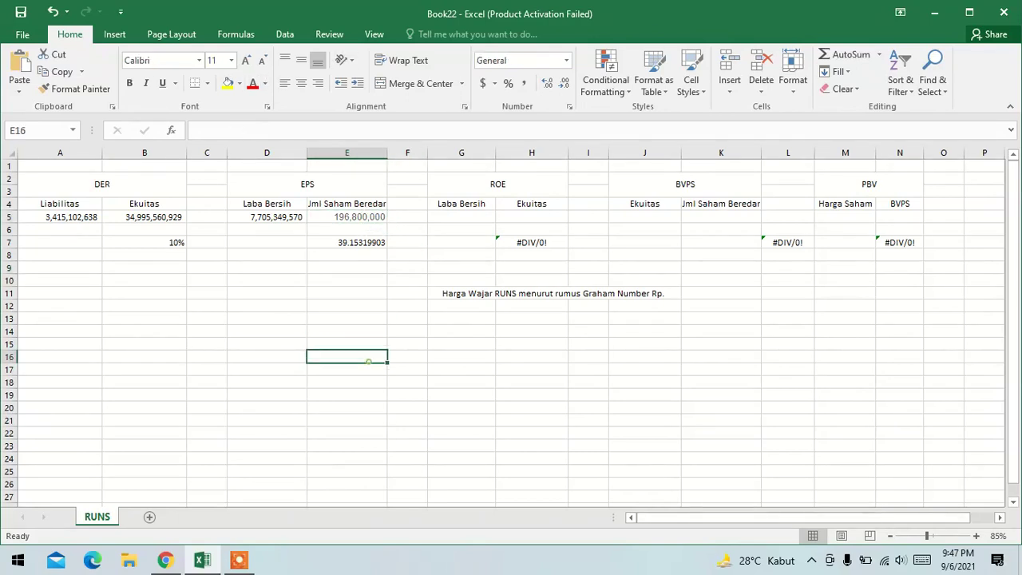
left_click(169, 563)
left_click(172, 559)
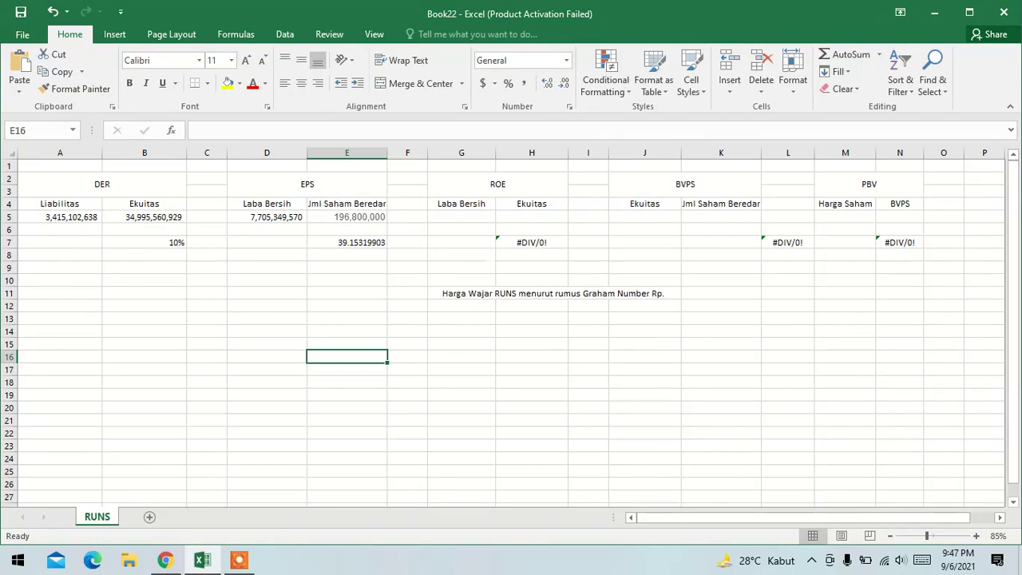
- Copy the net profit from D5 into Laba Bersih cell G5 under ROE
left_click(267, 217)
key("ctrl+c")
left_click(461, 216)
key("ctrl+v")
left_click(461, 359)
left_click(181, 558)
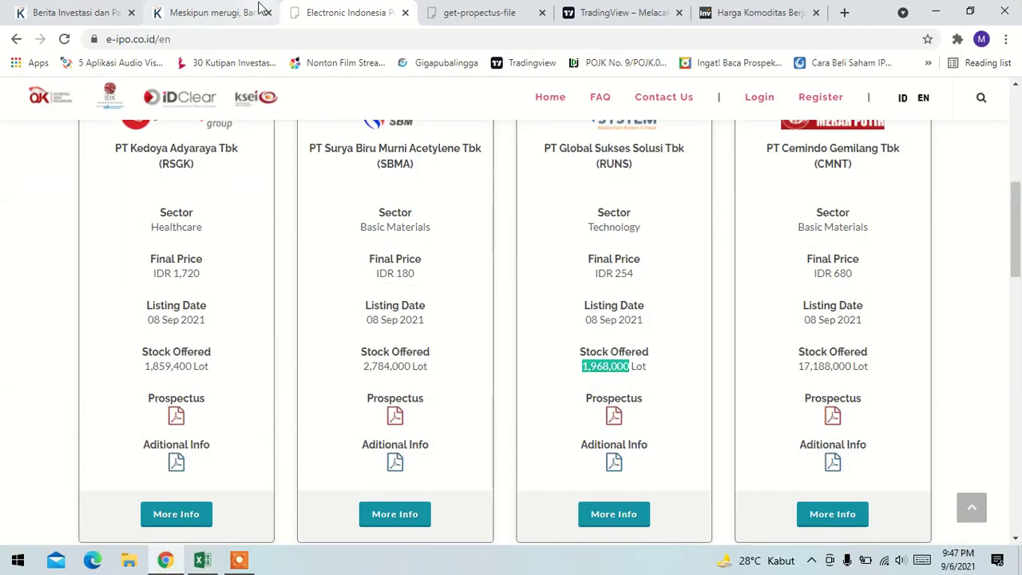
left_click(239, 11)
left_click(479, 11)
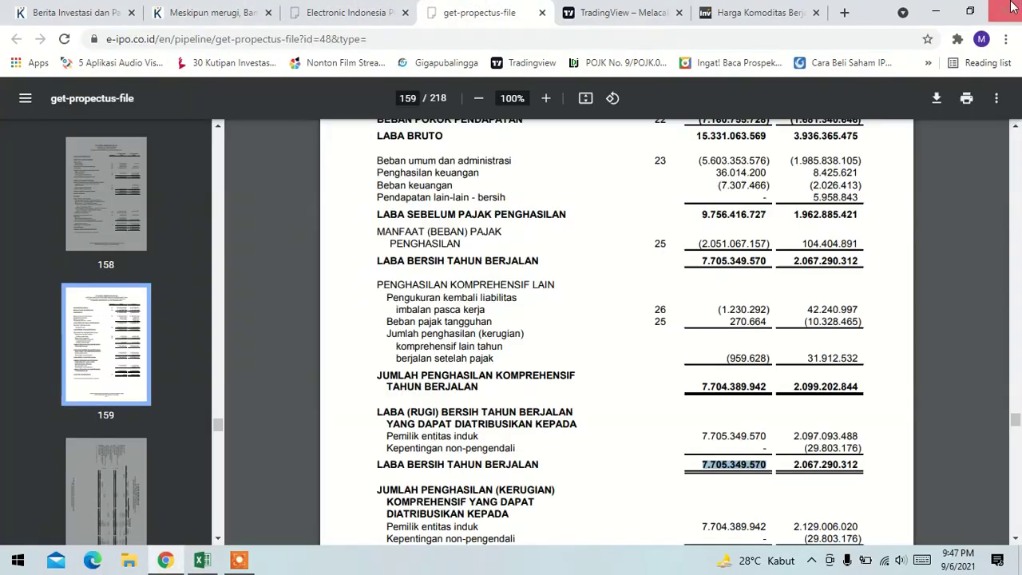
left_click(936, 12)
- Copy the equity figure from B5 into Ekuitas cell H5 under ROE
left_click(144, 216)
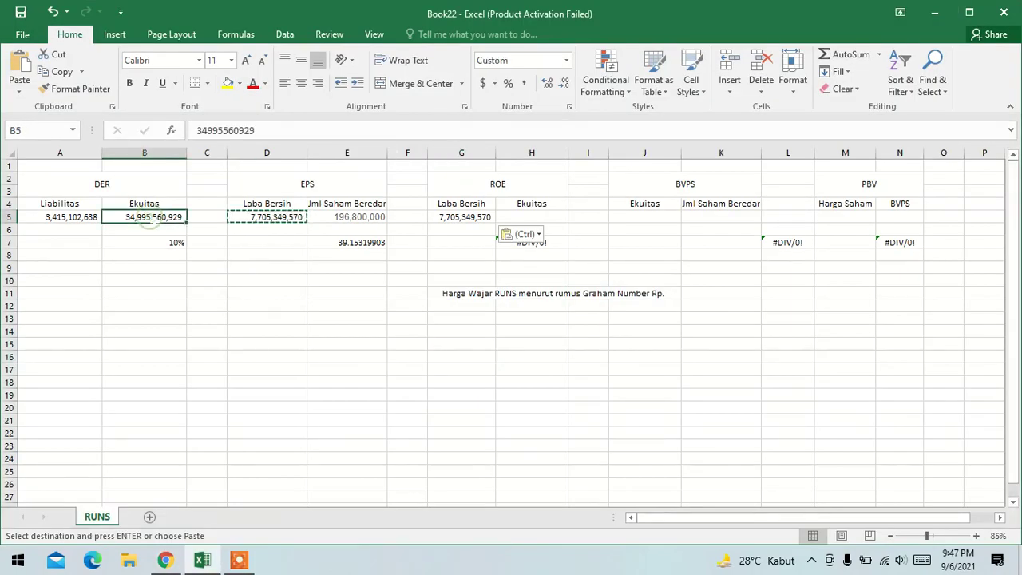
key("ctrl+c")
left_click(532, 216)
key("ctrl+v")
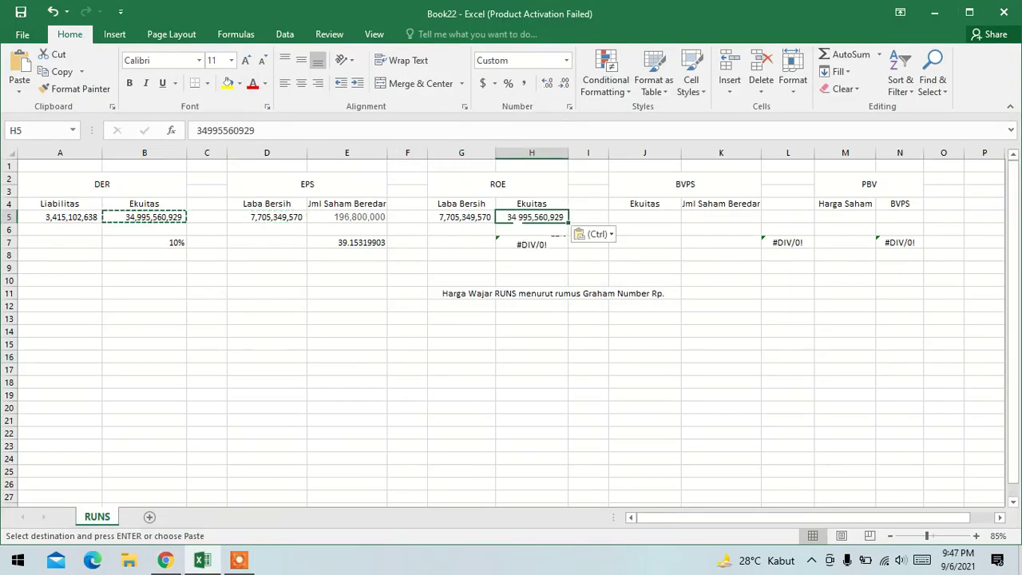
- Copy the equity figure from H5 into Ekuitas cell J5 under BVPS
left_click(644, 216)
left_click(562, 219)
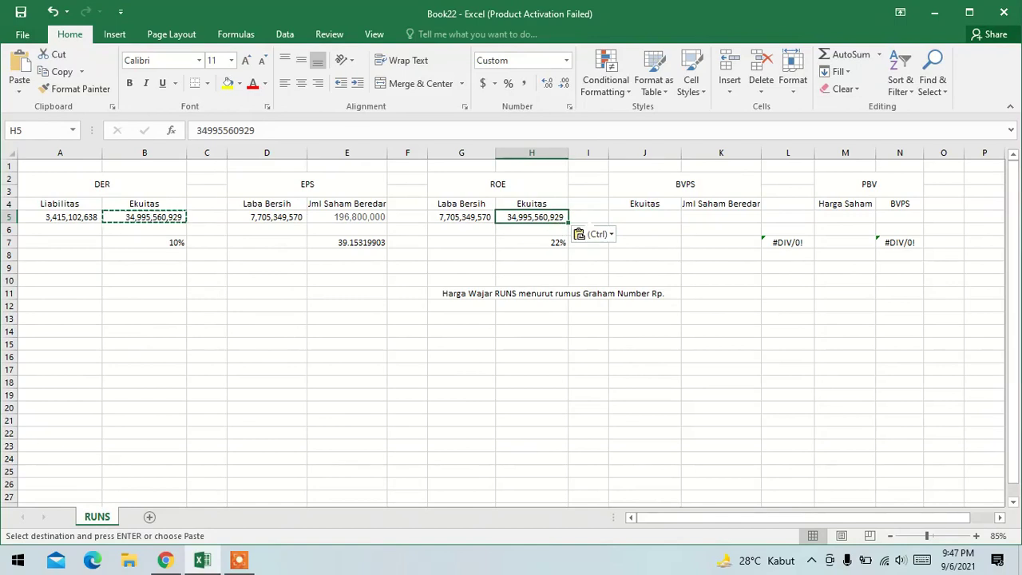
key("ctrl")
key("ctrl+c")
left_click(592, 216)
left_click(630, 216)
key("ctrl+v")
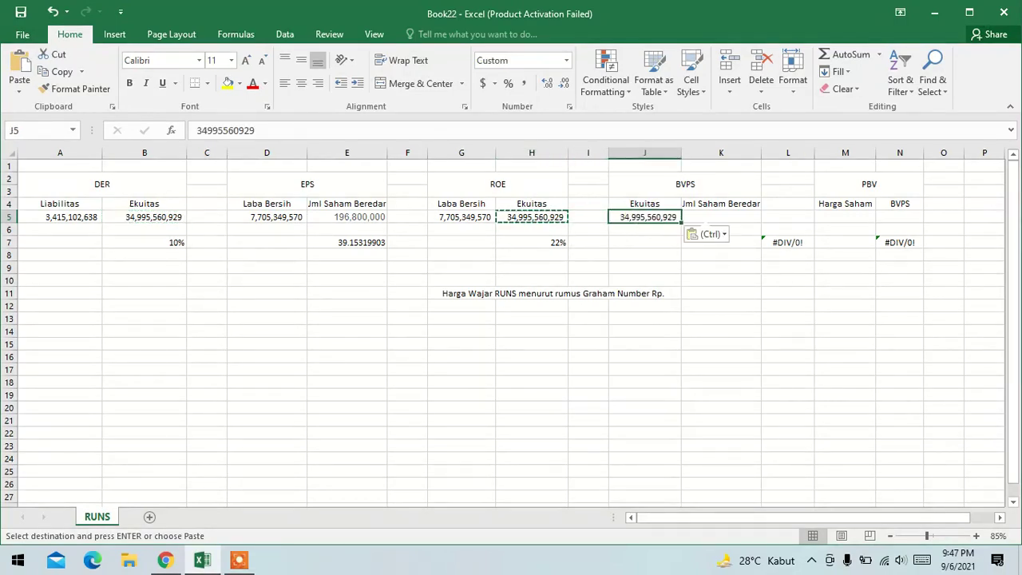
- Copy the share count from E5 into Jml Saham Beredar cell K5 under BVPS
left_click(370, 218)
key("ctrl+c")
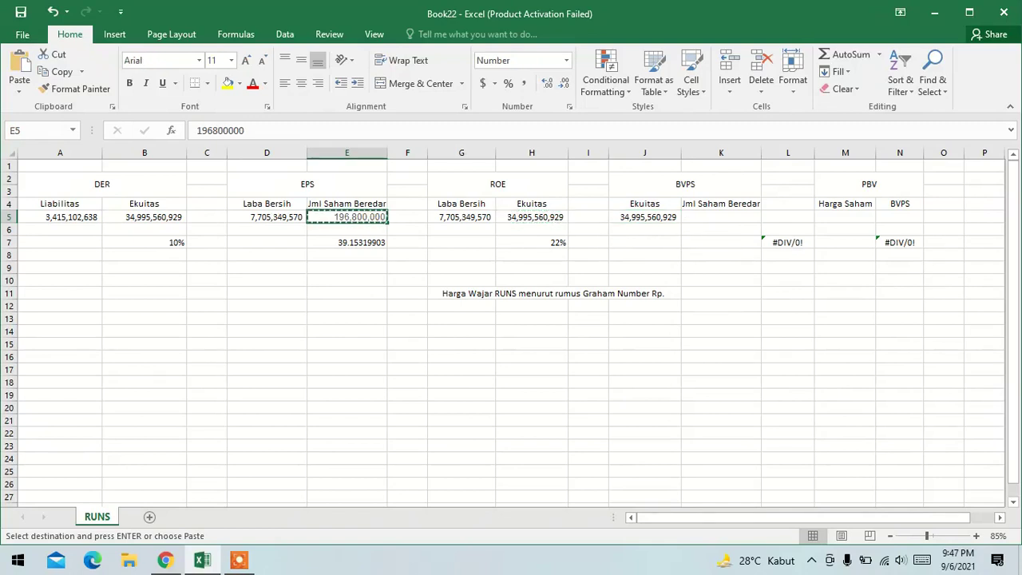
left_click(731, 220)
key("ctrl+v")
left_click(738, 292)
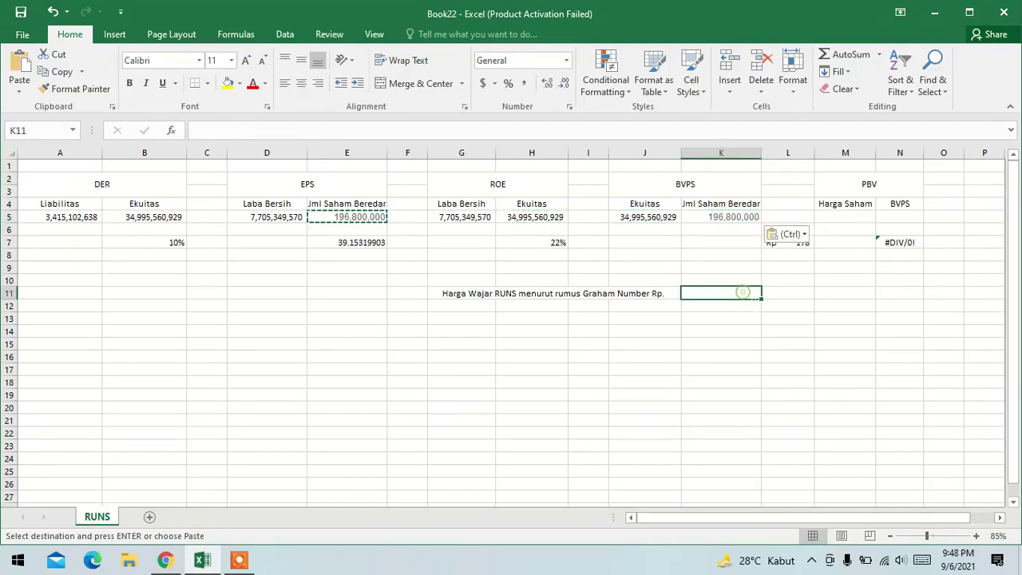
- Look up the RUNS final price on the e-IPO page and enter 254 as Harga Saham in M5 under PBV
left_click(791, 293)
left_click(840, 295)
left_click(844, 216)
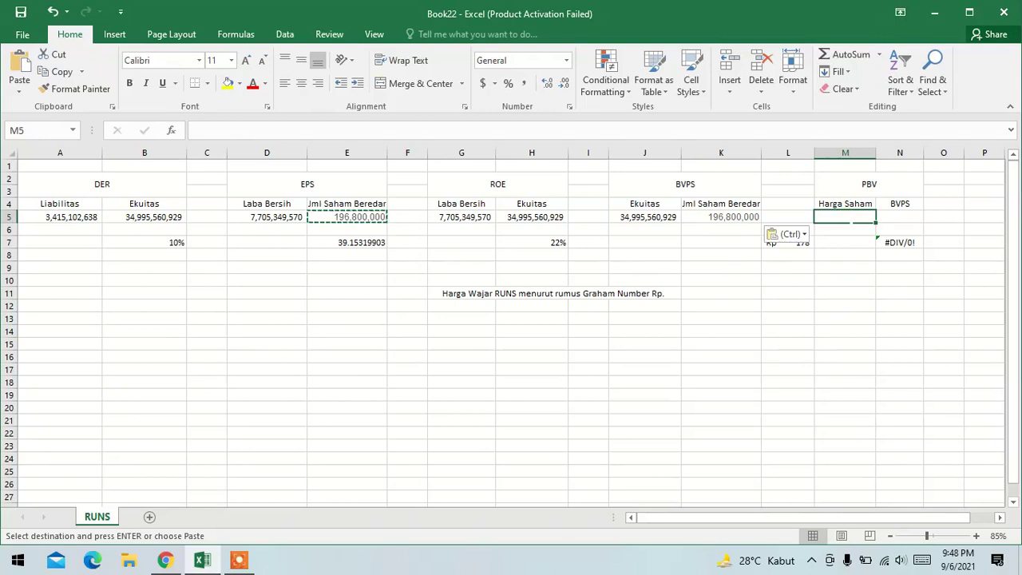
key("Escape")
type("=")
key("BackSpace")
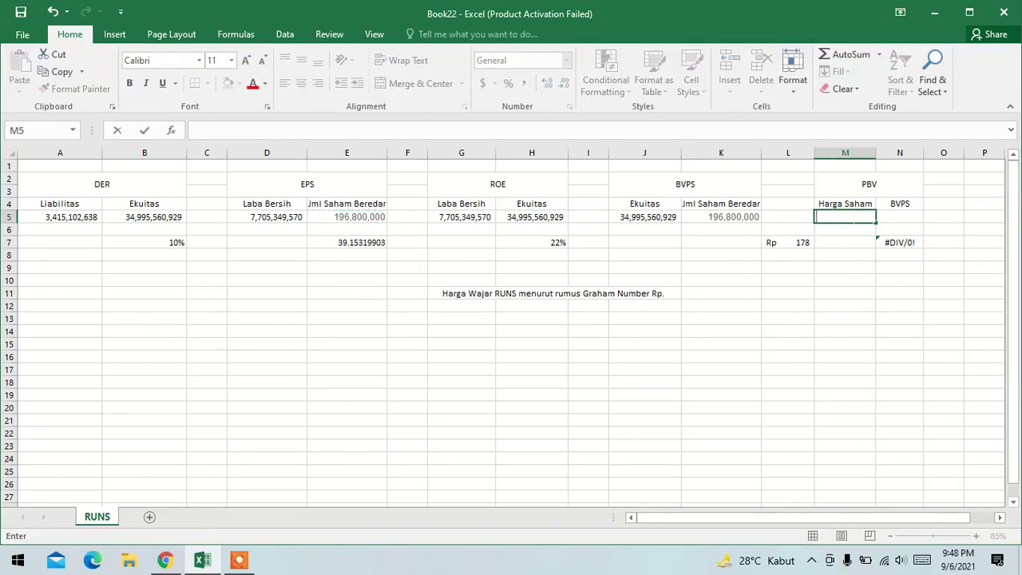
left_click(166, 560)
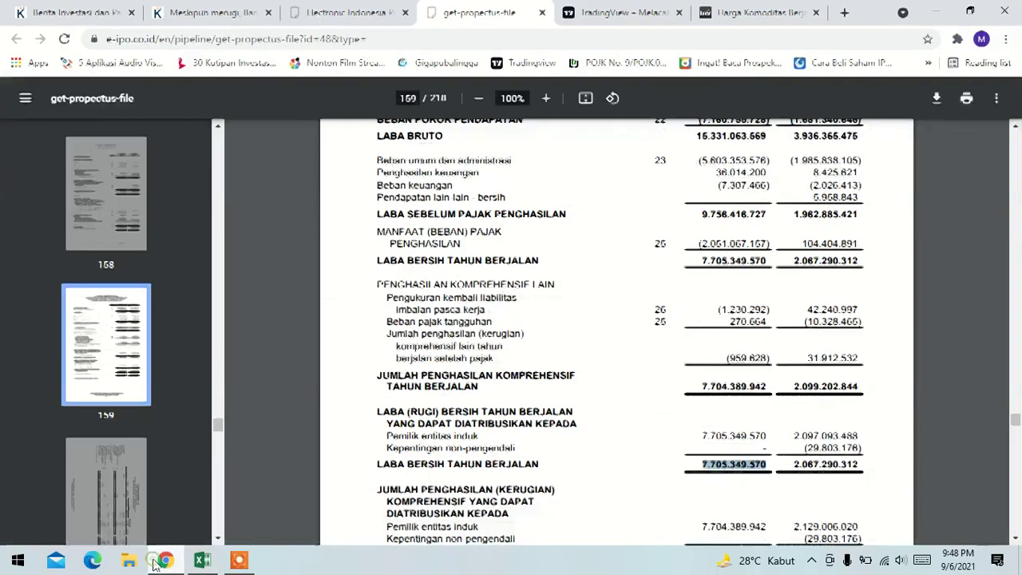
left_click(337, 10)
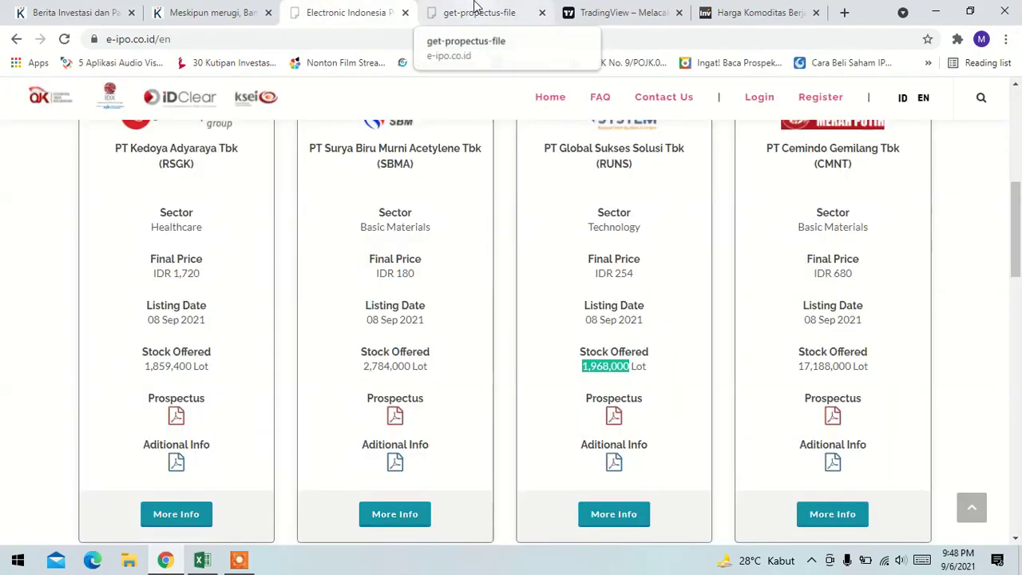
left_click(474, 11)
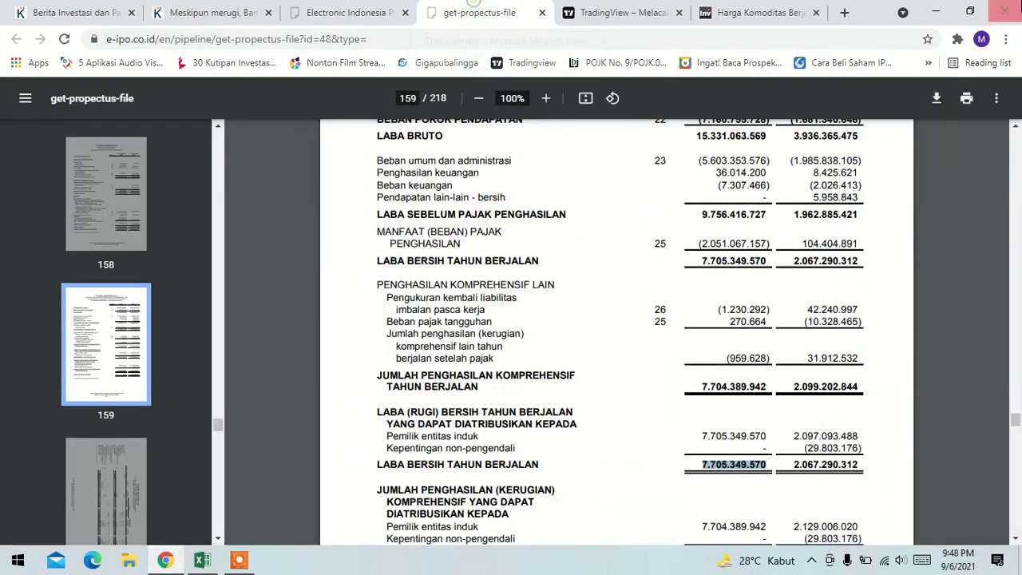
left_click(935, 12)
type("254")
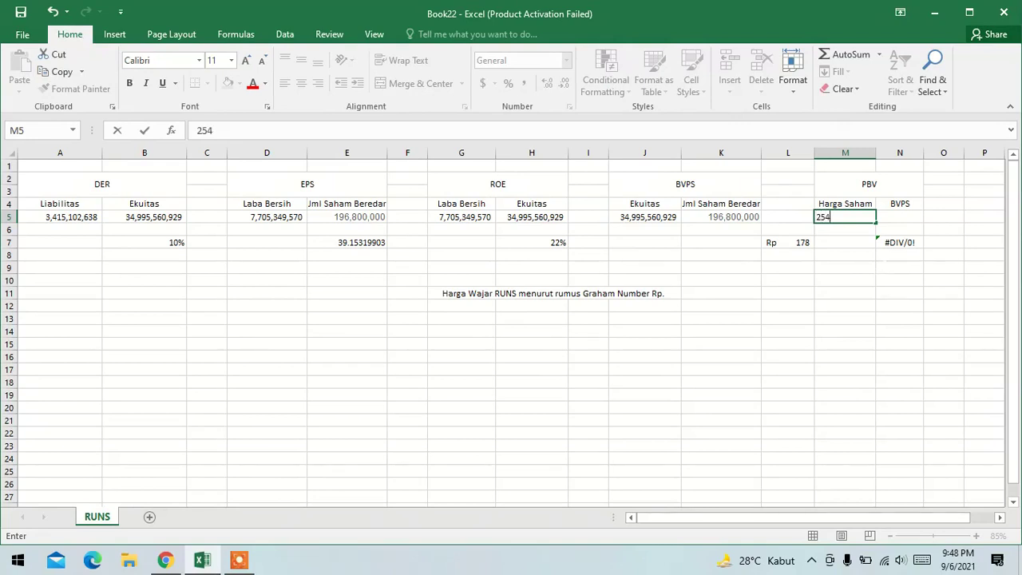
key("Tab")
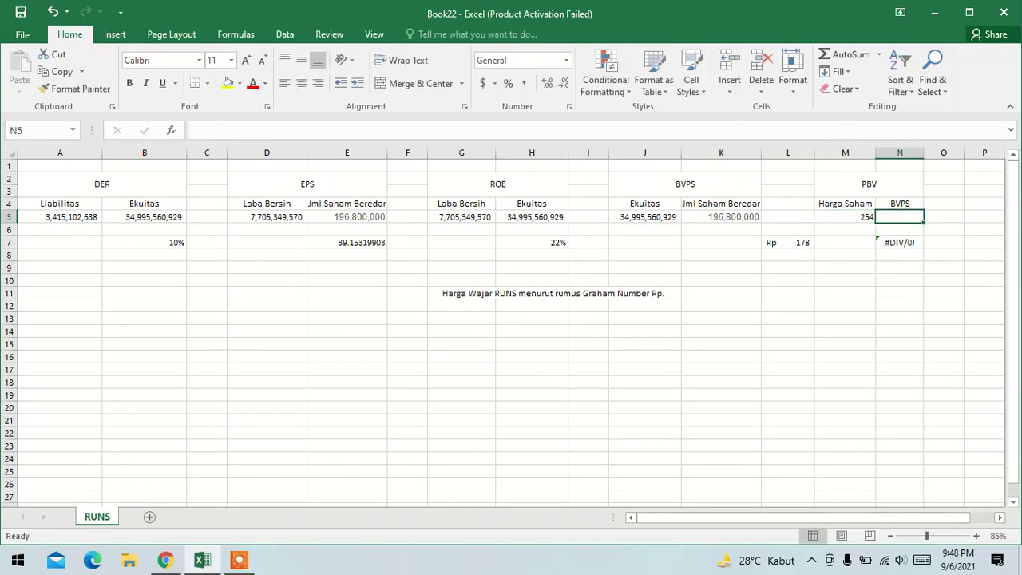
- Link BVPS cell N5 under PBV to the calculated book value per share with =L7
type("=")
left_click(787, 242)
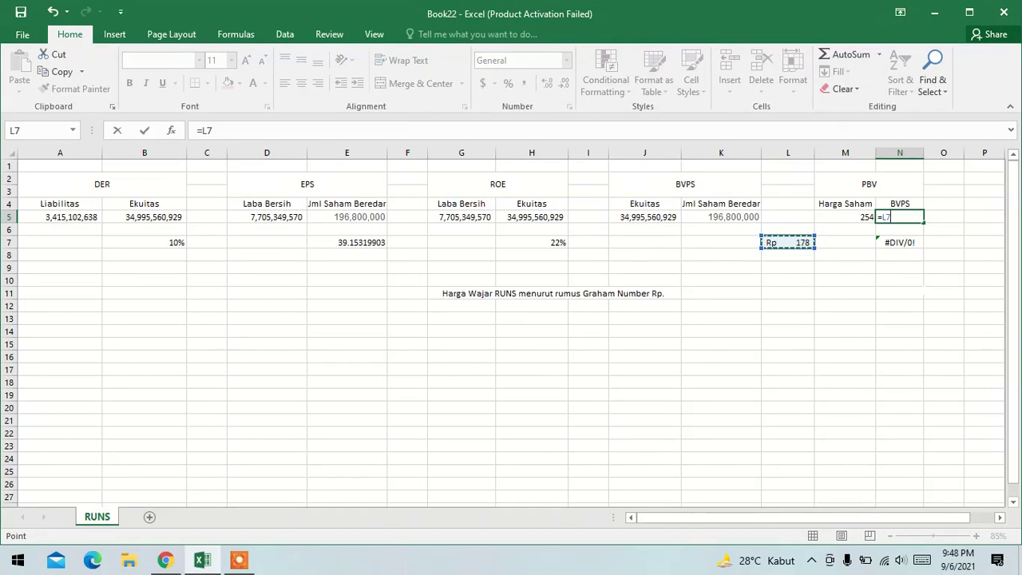
key("Return")
left_click(902, 293)
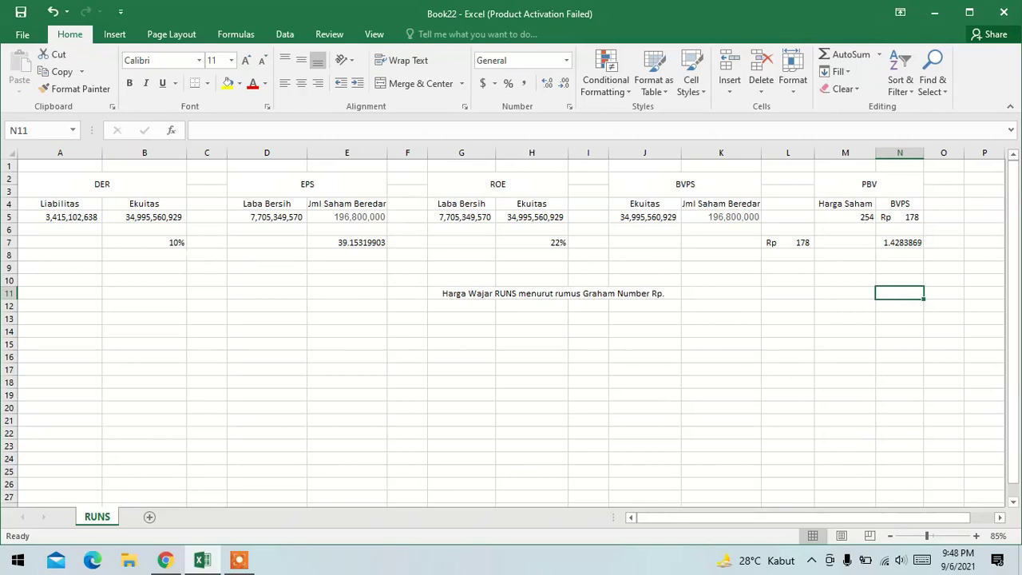
- Review the DER result in B7 and the liabilities-to-equity formula behind it
left_click(172, 243)
left_click(164, 294)
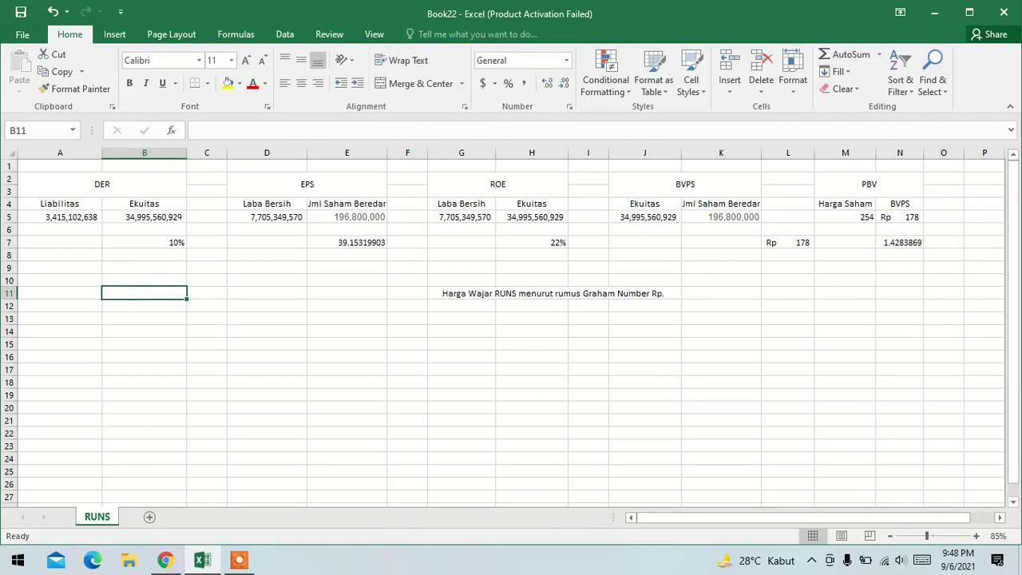
left_click(173, 244)
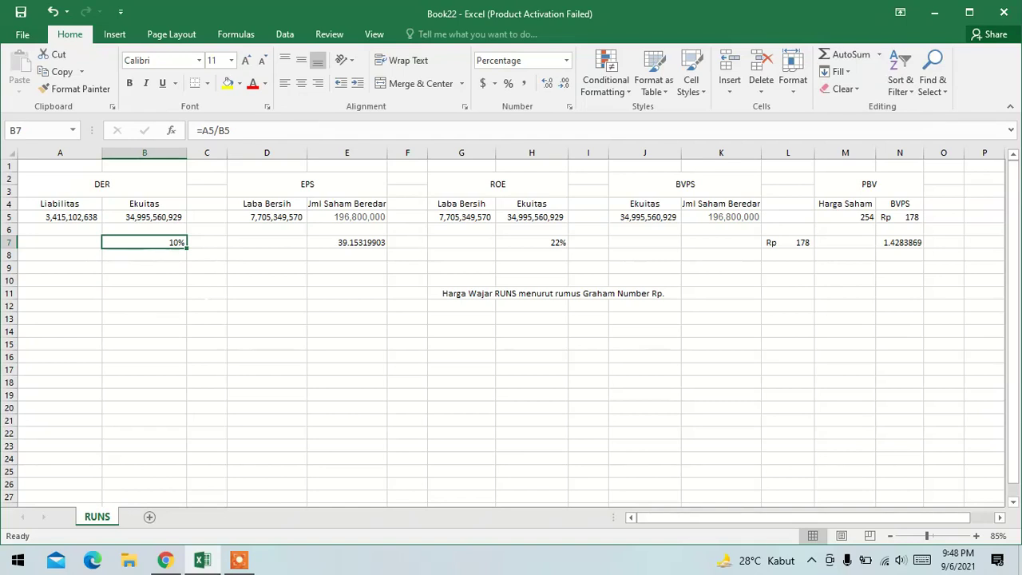
left_click(168, 562)
left_click(202, 560)
key("Return")
left_click(160, 278)
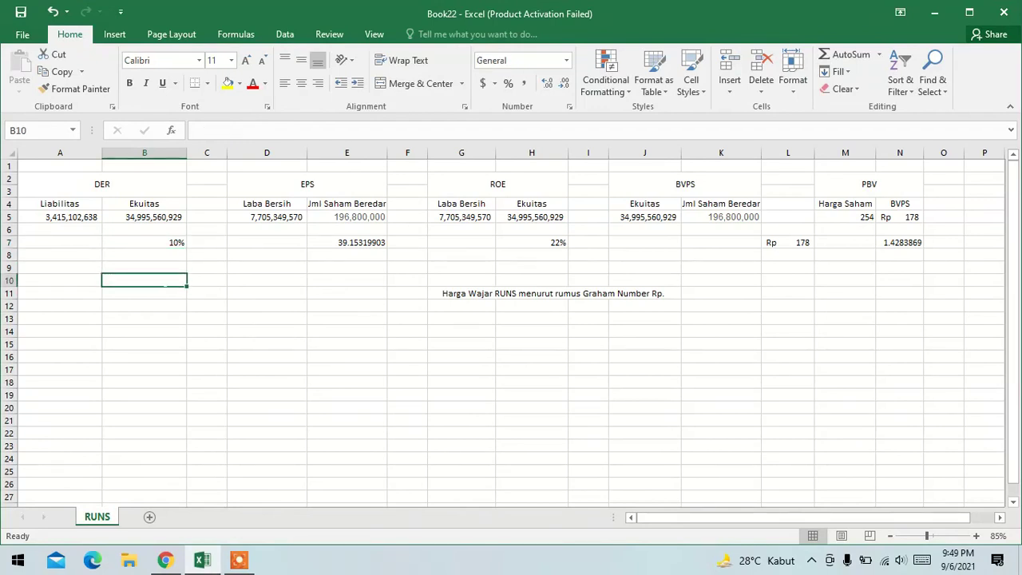
left_click(144, 271)
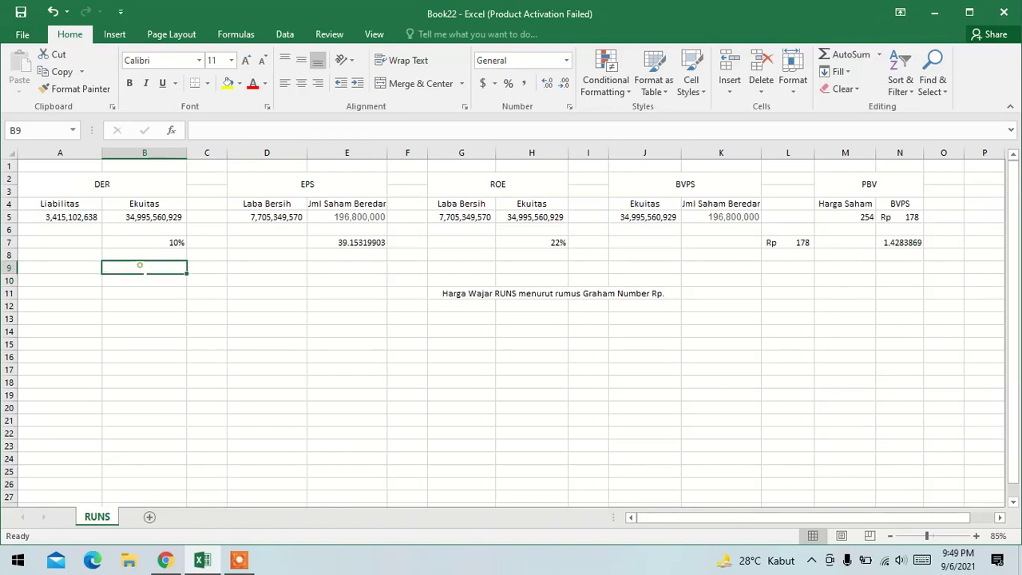
left_click(144, 291)
left_click(145, 267)
left_click(141, 329)
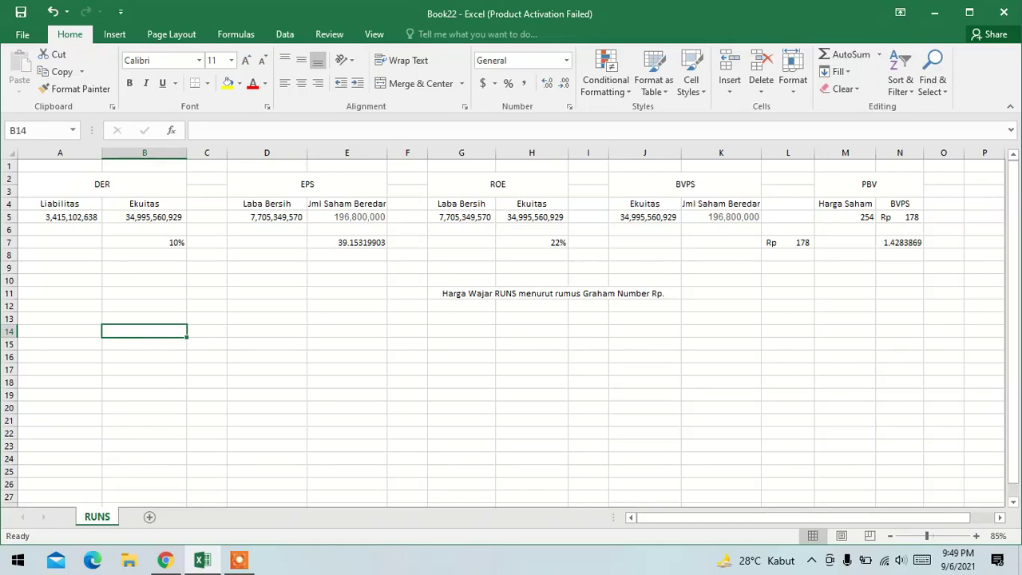
left_click(164, 242)
left_click(164, 289)
- Review the EPS result in E7 and the ROE result in H7 with its net profit and equity inputs
left_click(294, 257)
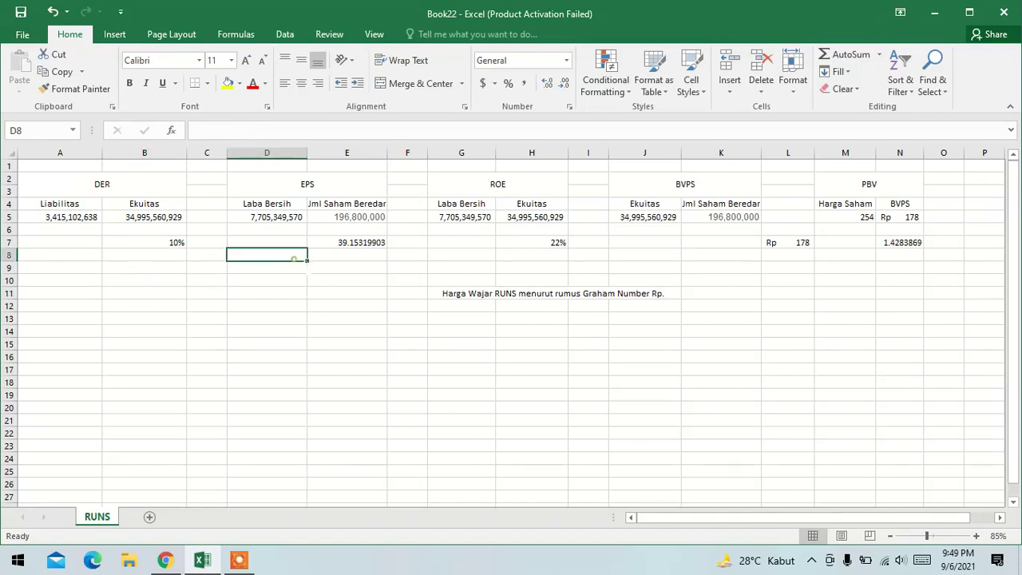
left_click(351, 257)
left_click(367, 244)
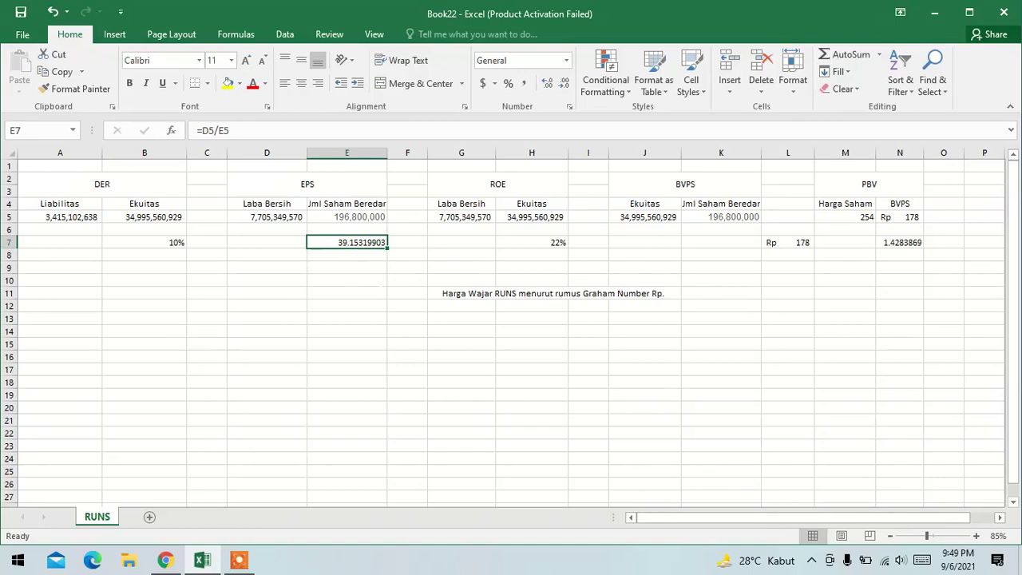
left_click(519, 244)
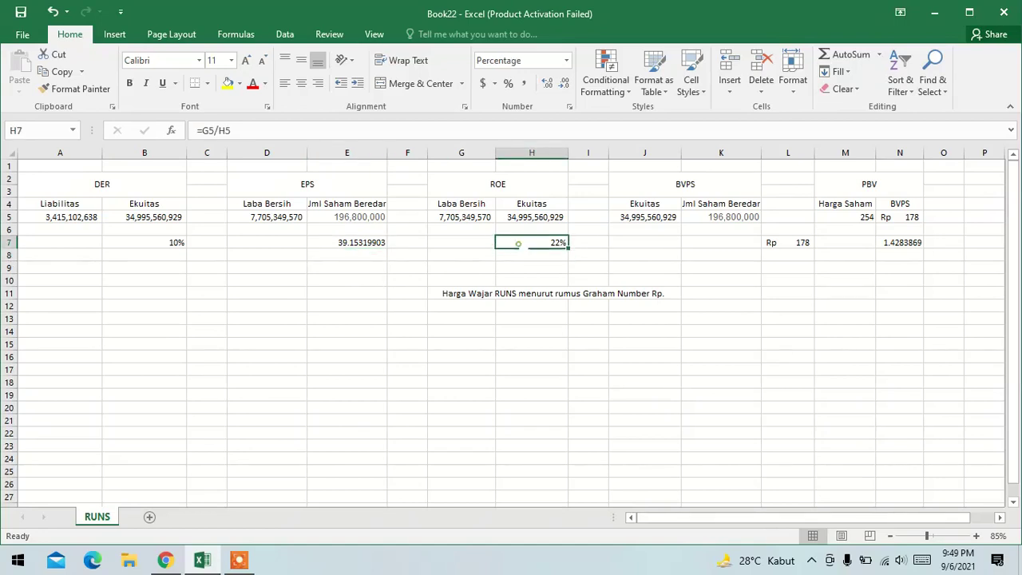
left_click(527, 259)
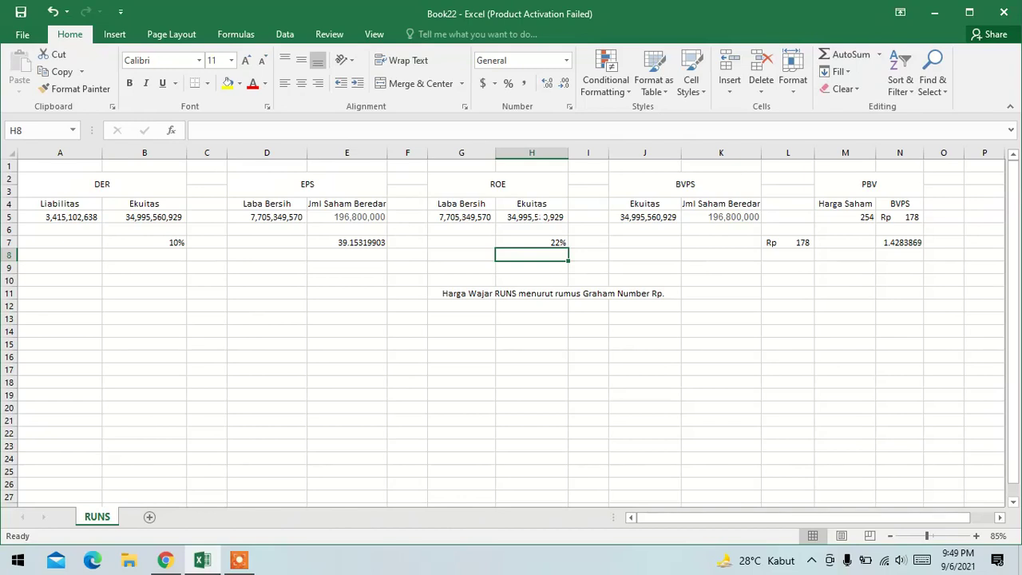
left_click(470, 217)
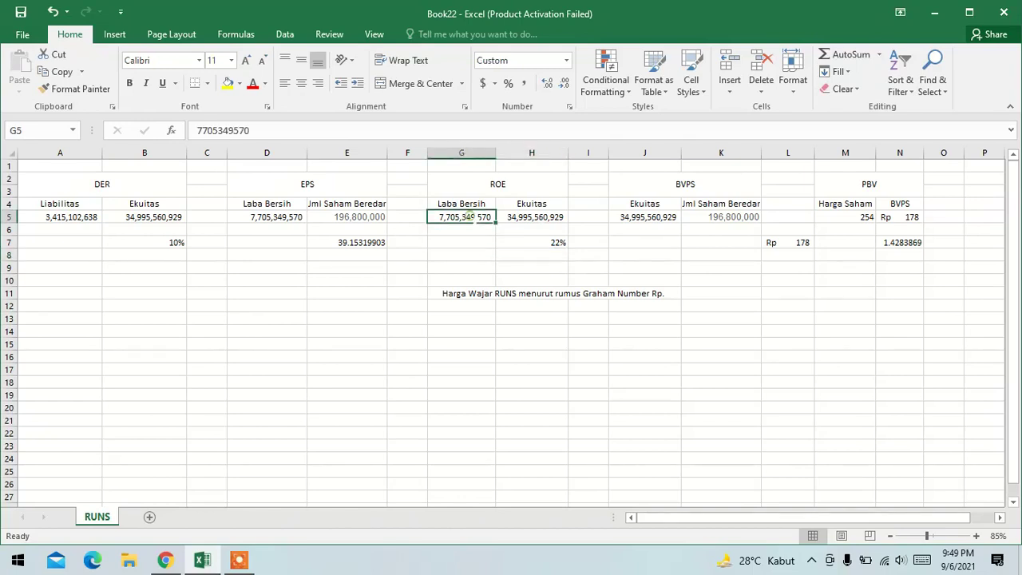
left_click(532, 217)
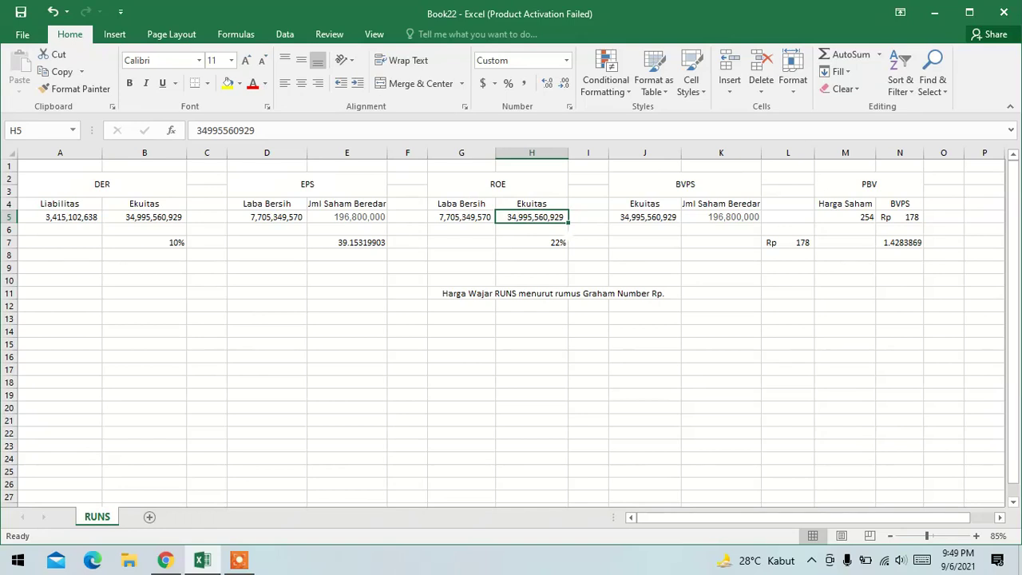
key("ctrl+c")
left_click(542, 241)
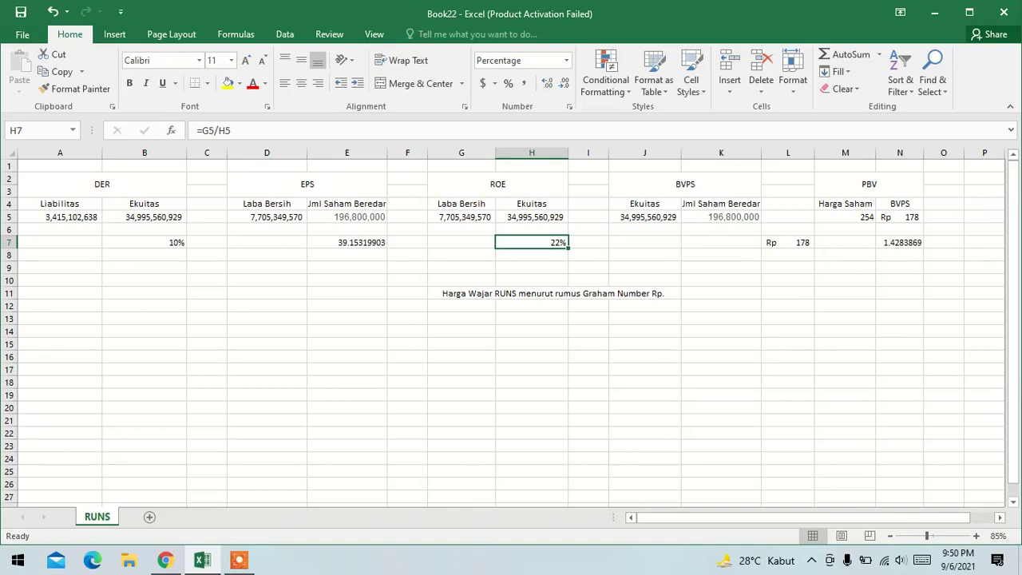
left_click(547, 275)
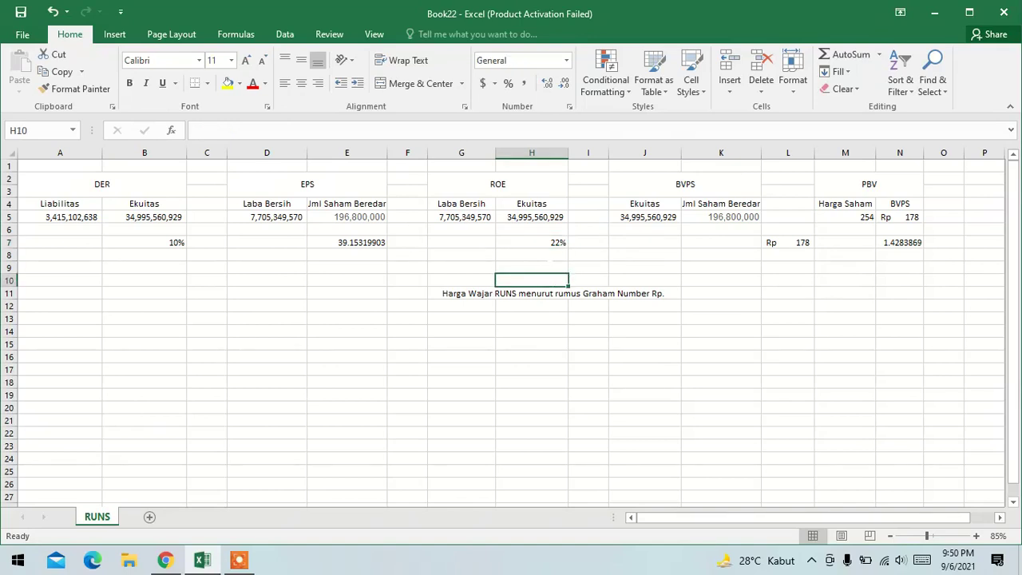
left_click(556, 260)
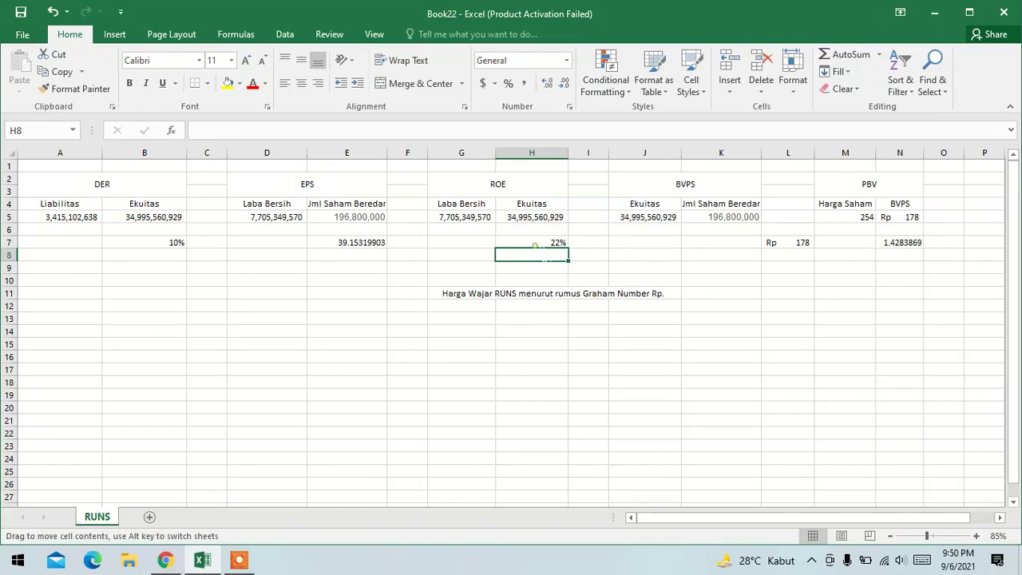
left_click(529, 242)
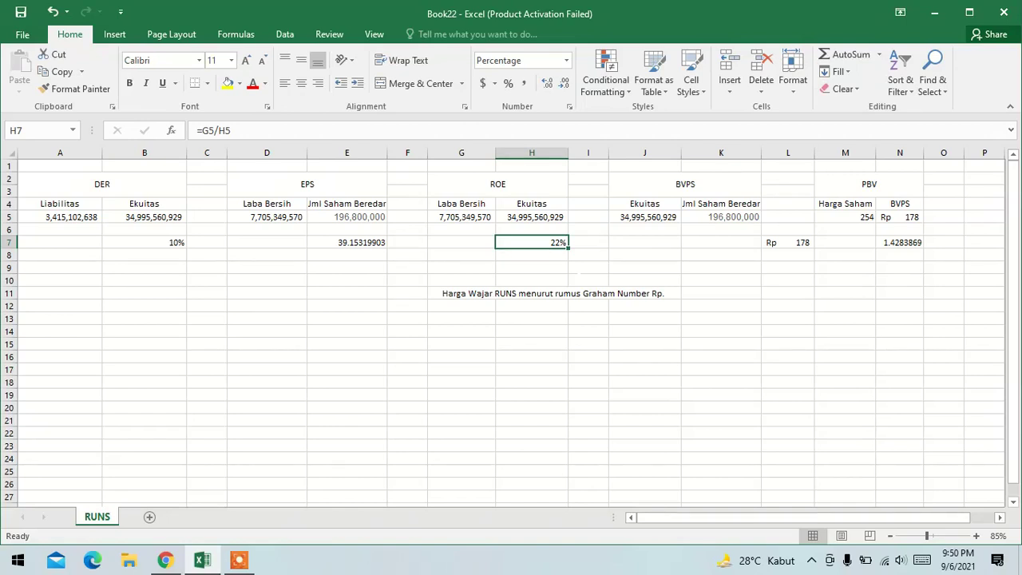
- Compare the BVPS result in L7 with the share price in M5, and review the PBV result in N7
left_click(700, 280)
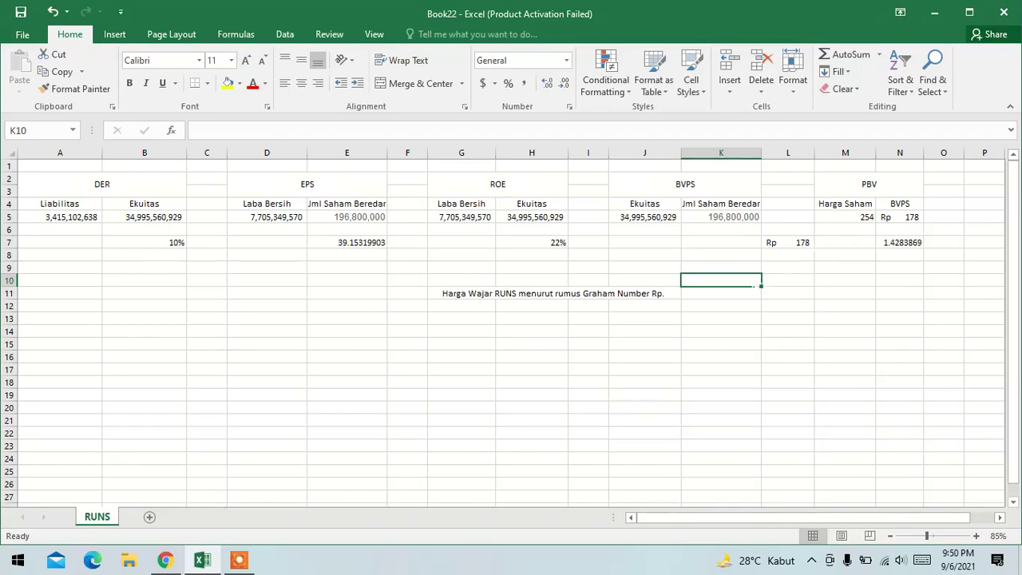
left_click(719, 246)
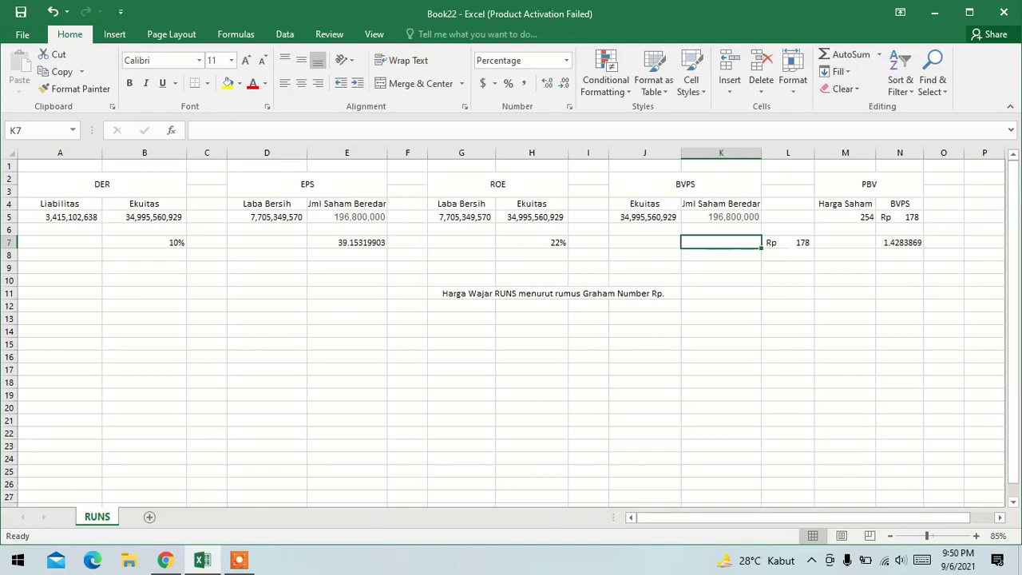
left_click(788, 246)
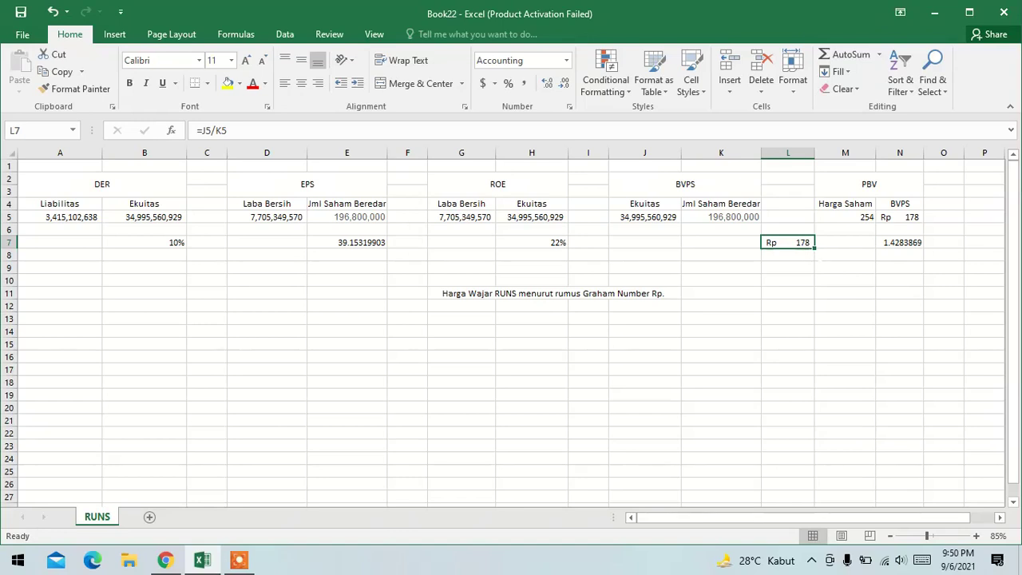
left_click(844, 216)
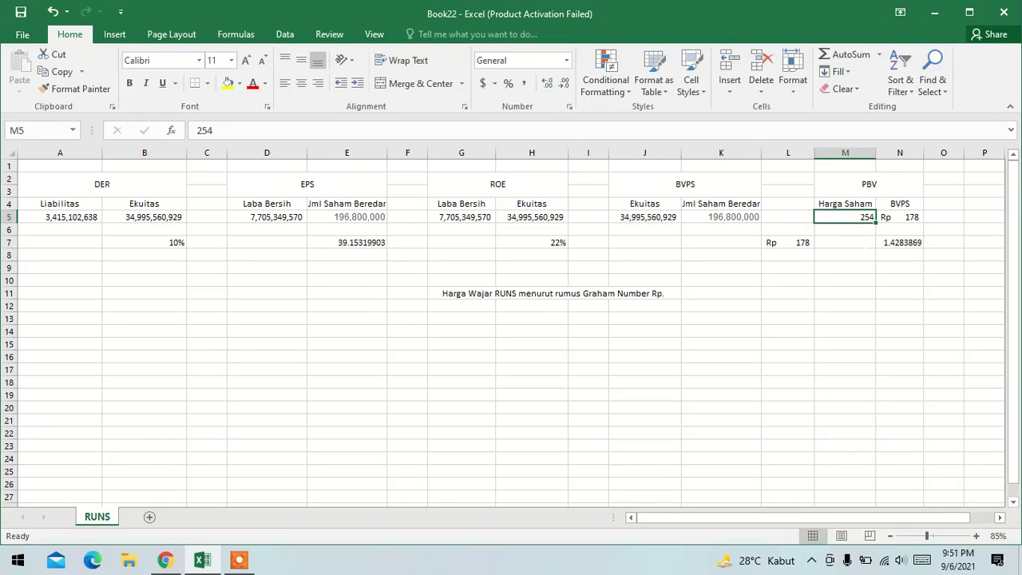
left_click(845, 267)
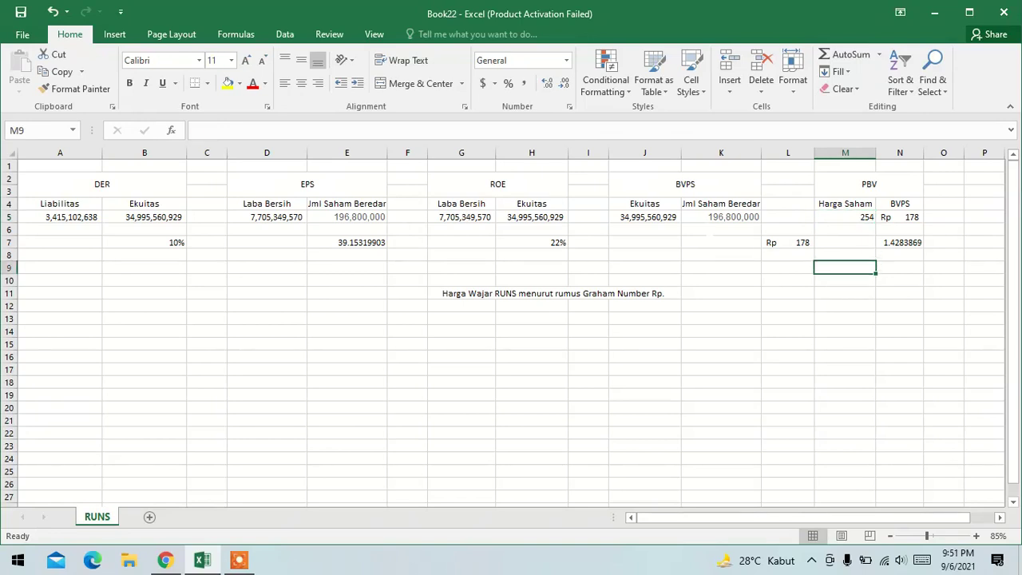
left_click(787, 242)
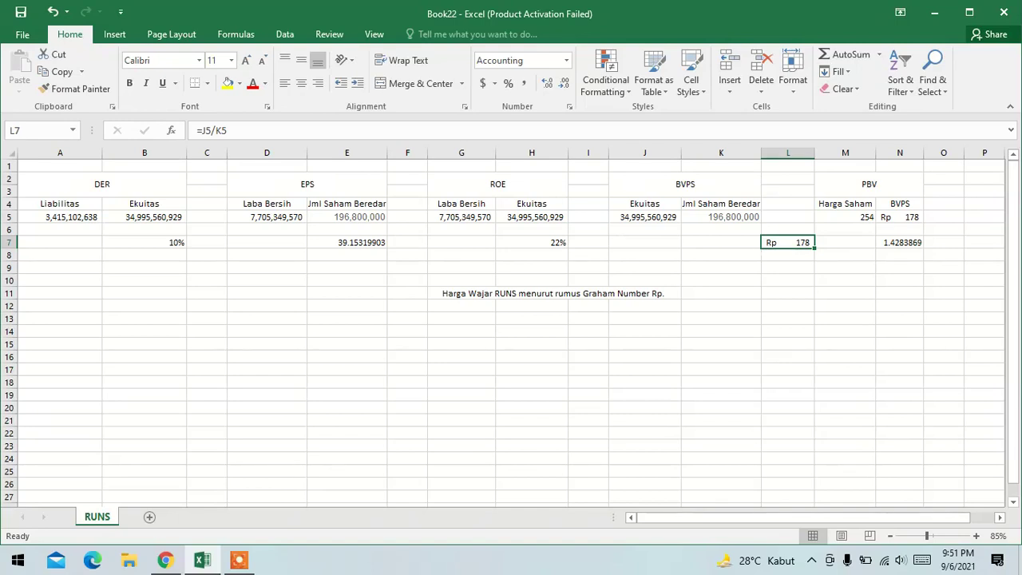
left_click(822, 295)
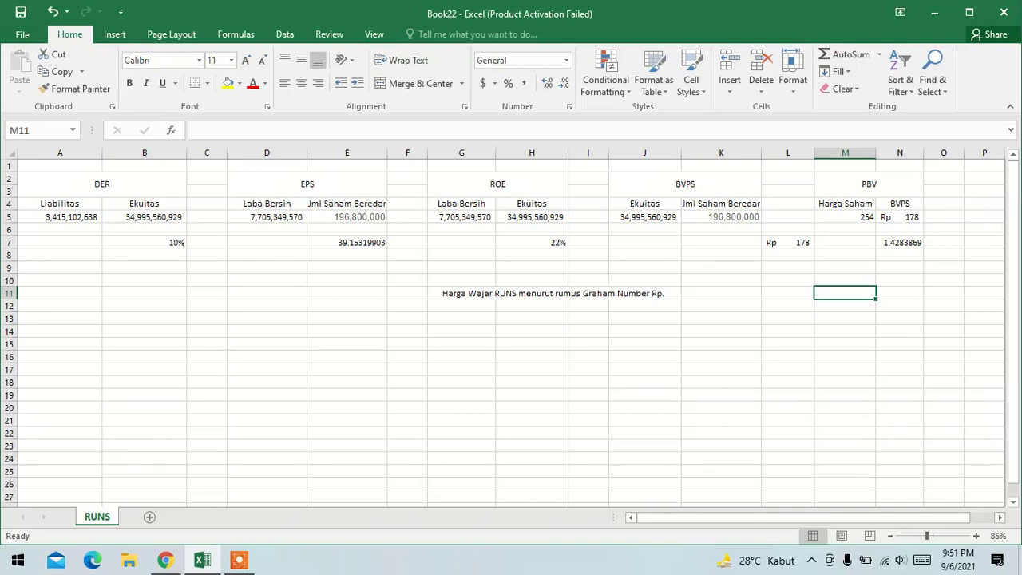
left_click(983, 242)
left_click(899, 242)
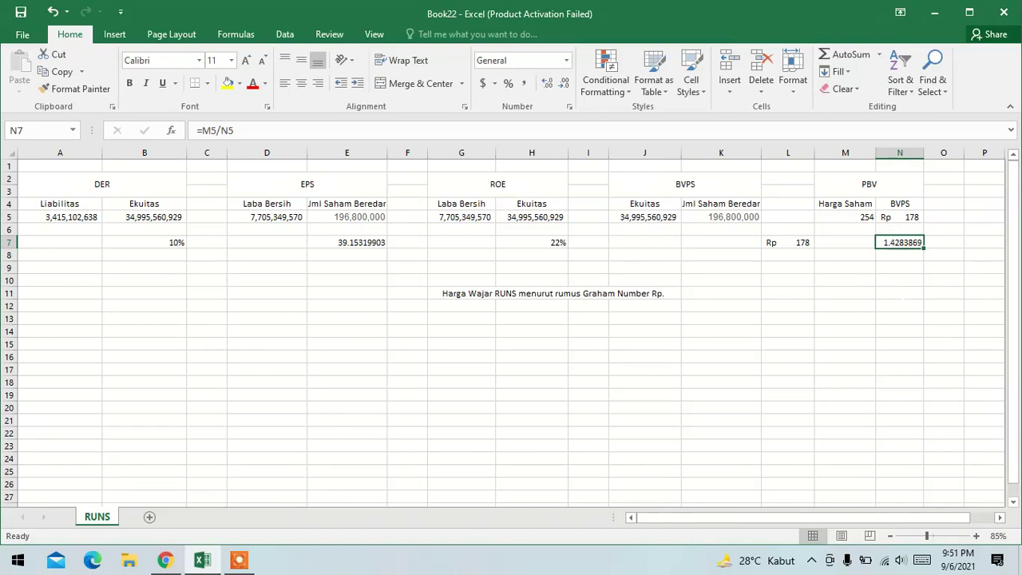
left_click(900, 259)
left_click(886, 307)
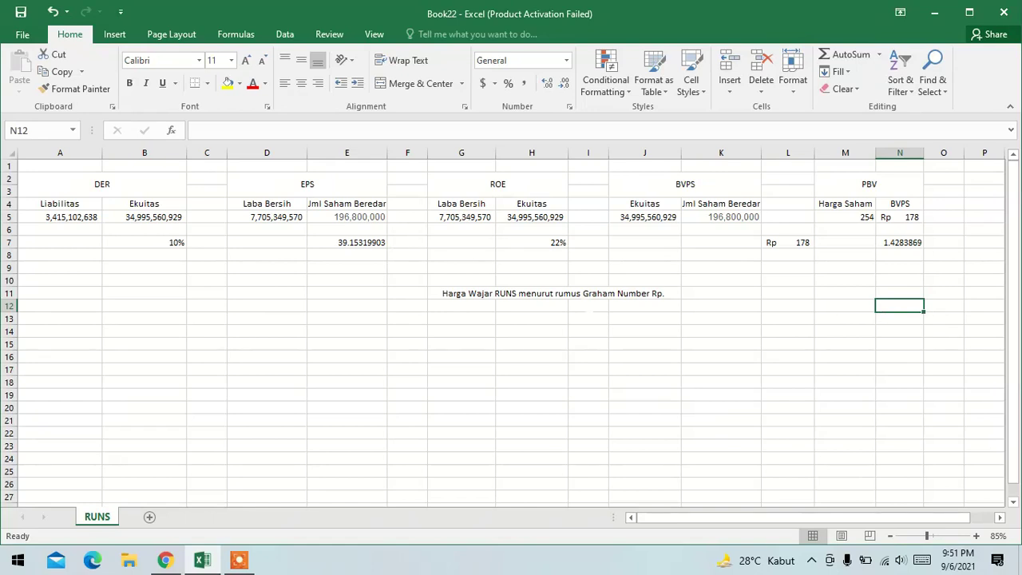
left_click(562, 331)
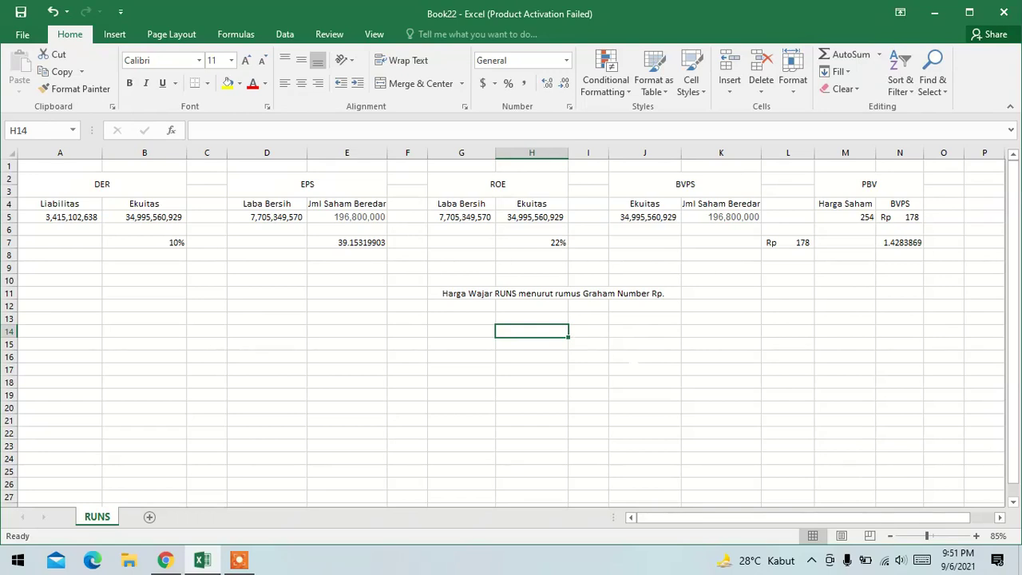
left_click(471, 330)
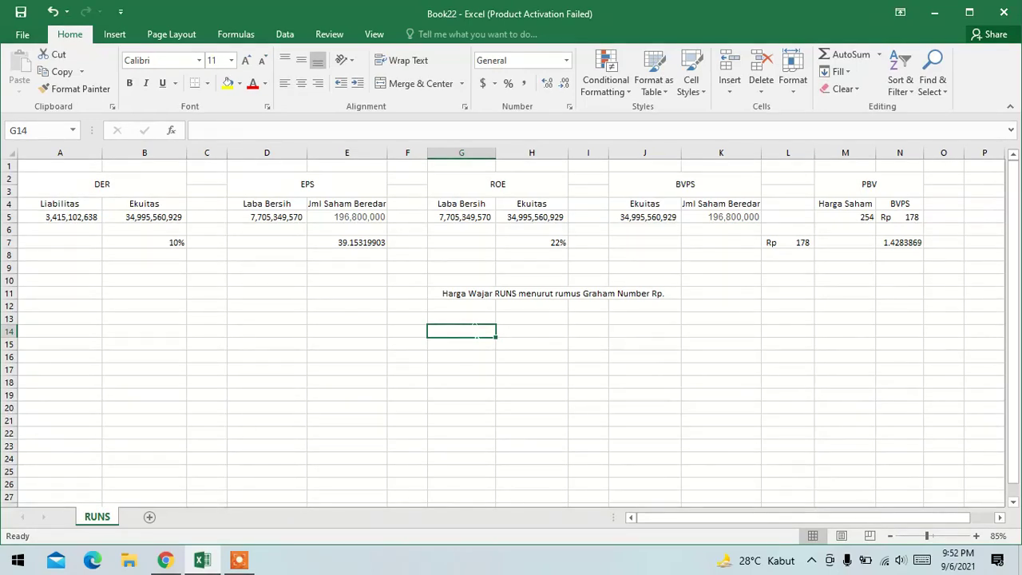
- Switch to Chrome and open an online calculator in a new tab by searching Google for "kalkulator"
left_click(476, 318)
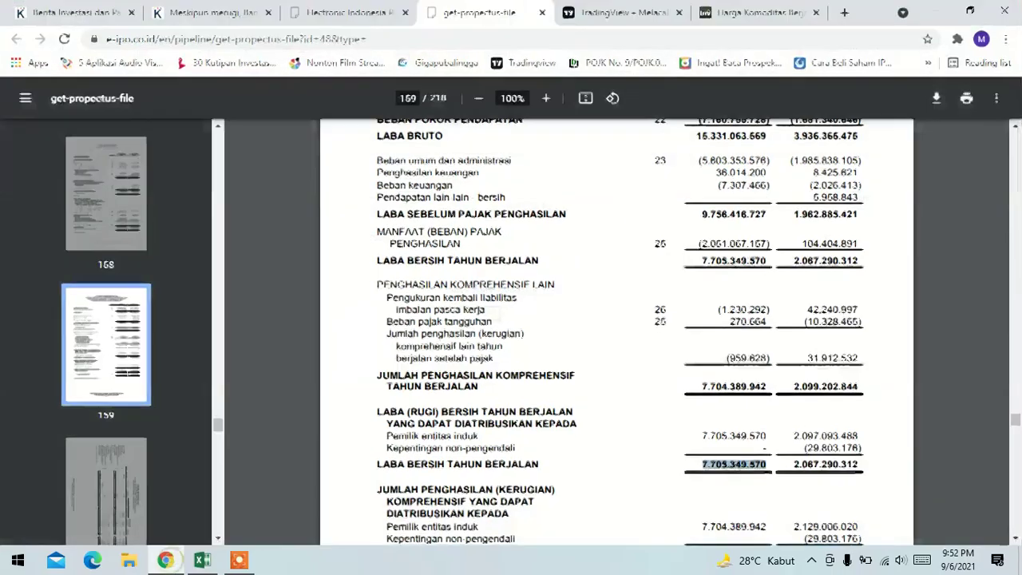
left_click(165, 559)
left_click(845, 13)
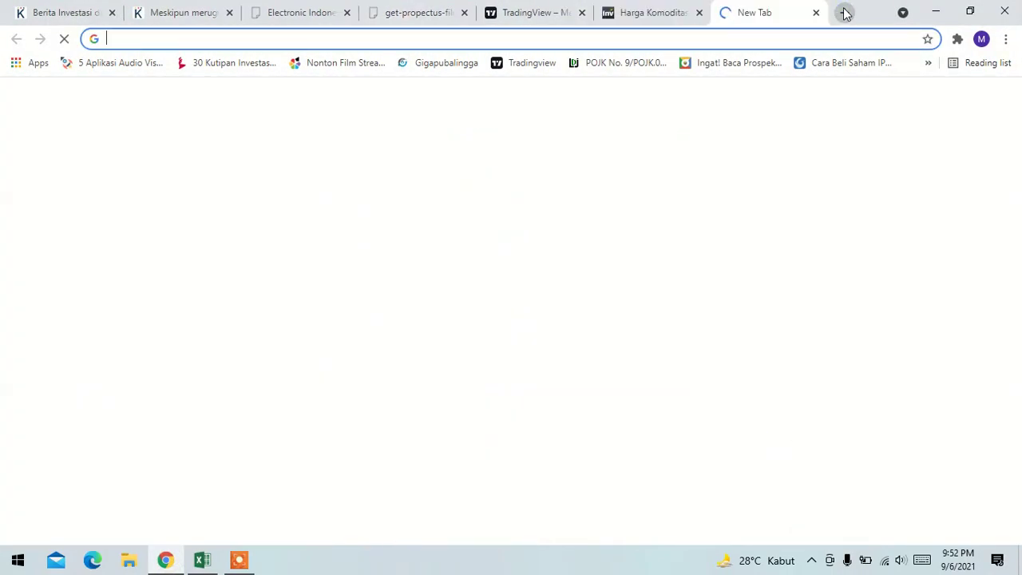
type("kalkula")
key("Return")
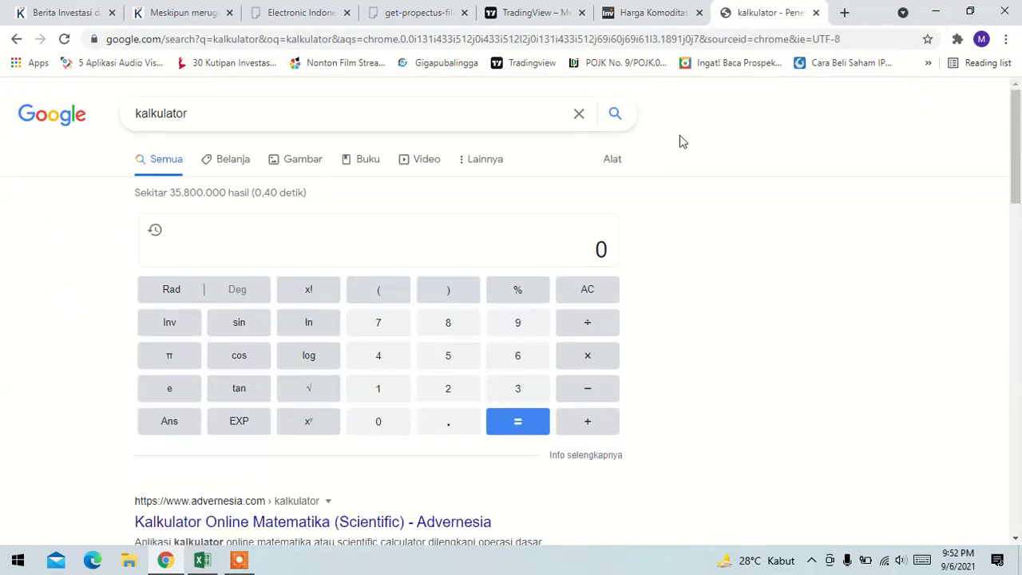
- Begin the Graham Number product in the calculator with 22.5 as the first factor, followed by a multiplication sign
left_click(449, 390)
left_click(449, 390)
left_click(452, 419)
left_click(451, 357)
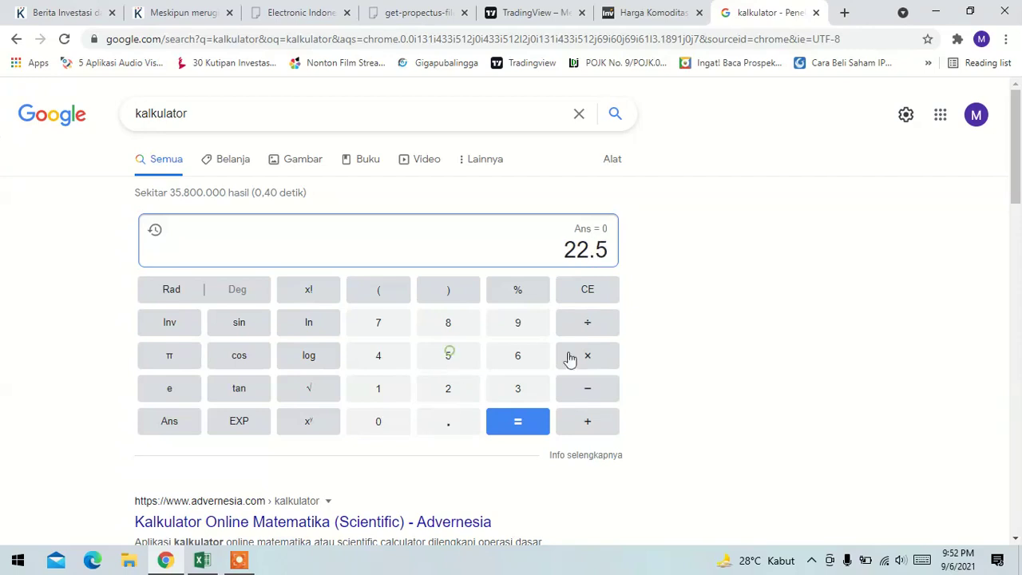
left_click(611, 345)
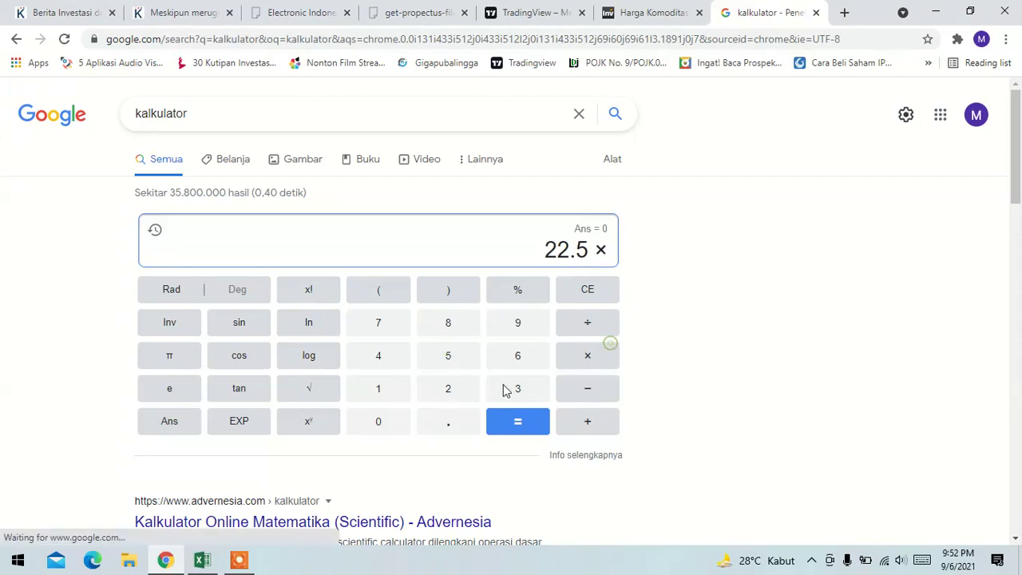
- Check the EPS in cell E7 of the Excel sheet and enter 39.15 as the calculator's second factor, followed by a multiplication sign
left_click(202, 560)
left_click(203, 559)
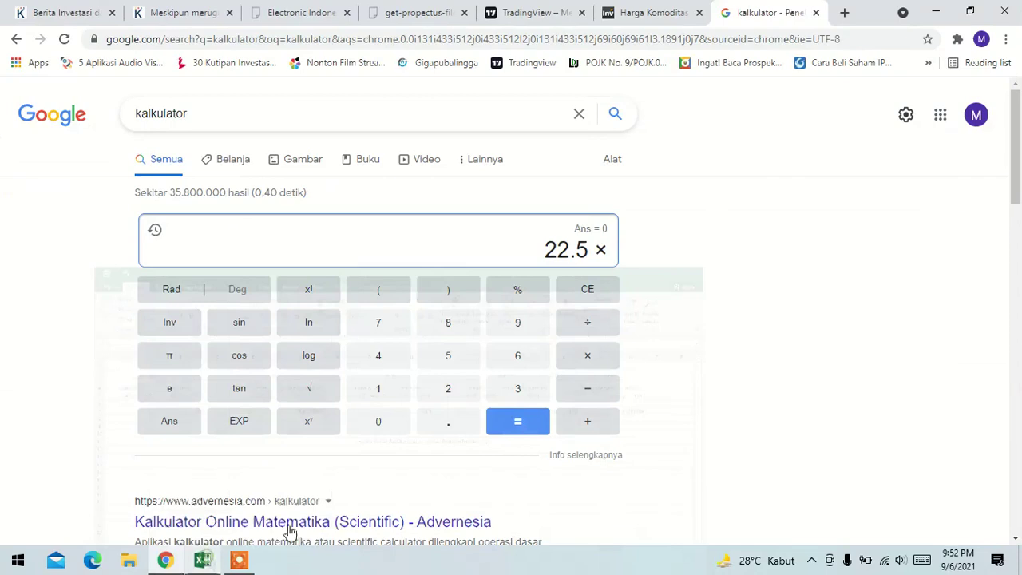
left_click(533, 397)
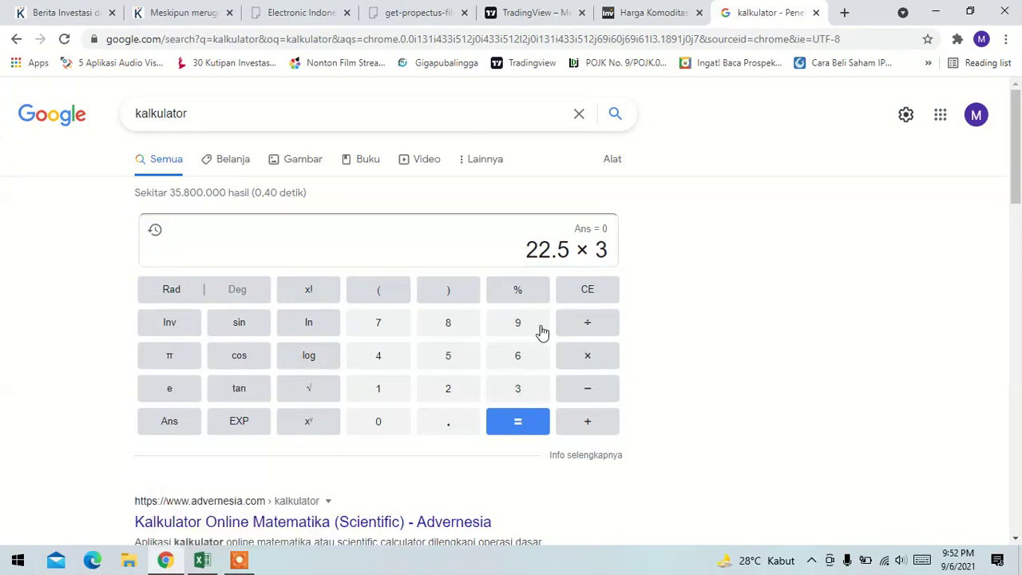
left_click(539, 330)
left_click(455, 429)
left_click(396, 387)
left_click(431, 389)
left_click(588, 290)
left_click(452, 356)
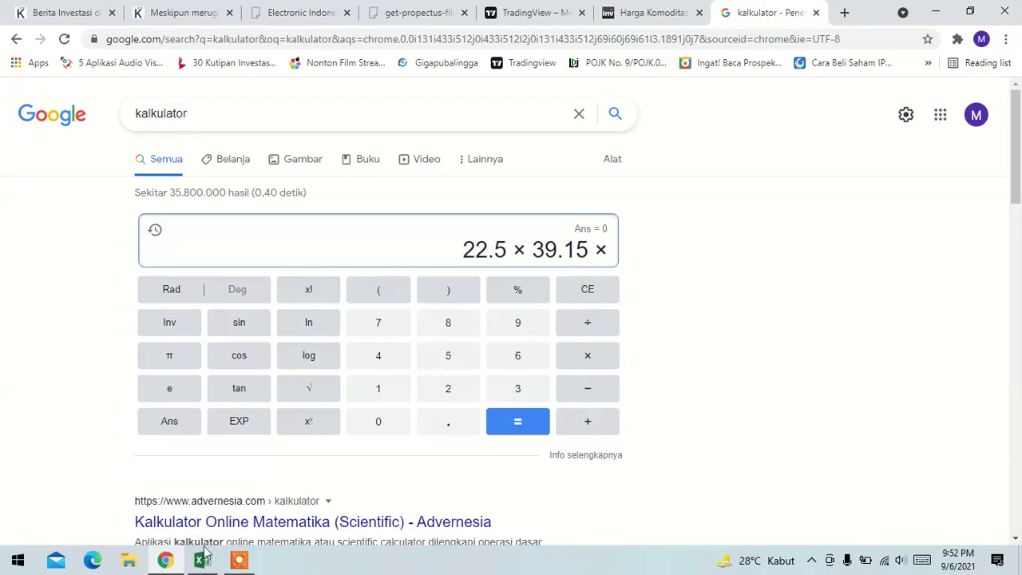
- Check the BVPS in cell L7 of the Excel sheet, enter 178 as the calculator's third factor and evaluate the product
left_click(165, 560)
left_click(165, 560)
left_click(202, 560)
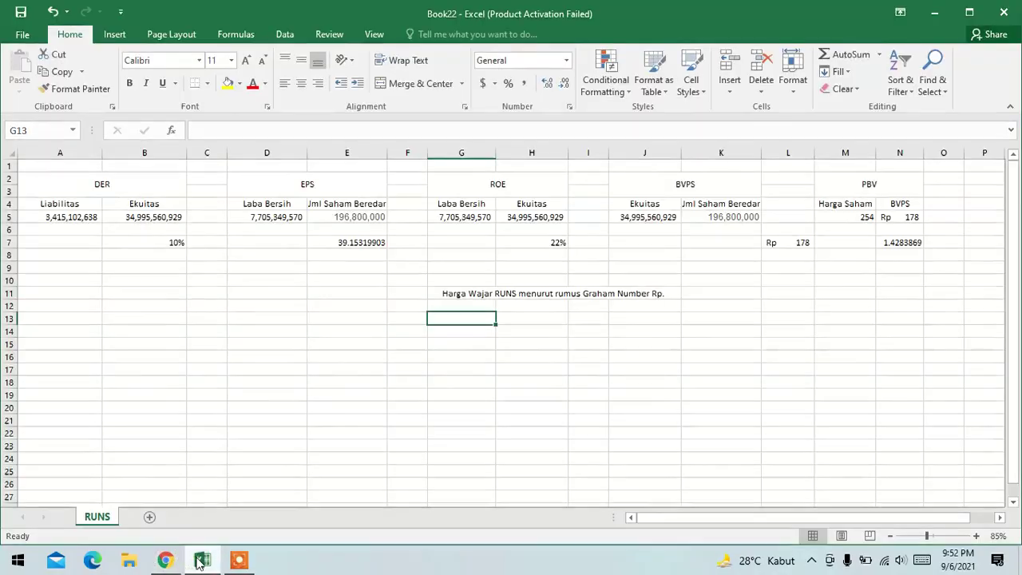
left_click(165, 560)
left_click(380, 390)
left_click(380, 325)
left_click(447, 327)
left_click(531, 426)
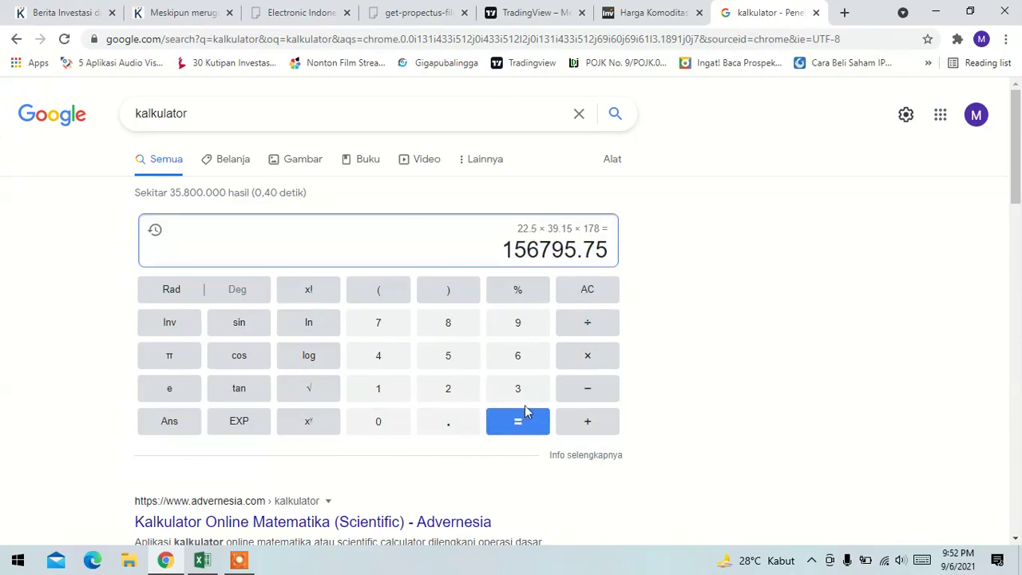
- Calculate the square root of 156795.75 in the calculator to get the Graham Number
left_click(322, 389)
left_click(388, 397)
left_click(450, 361)
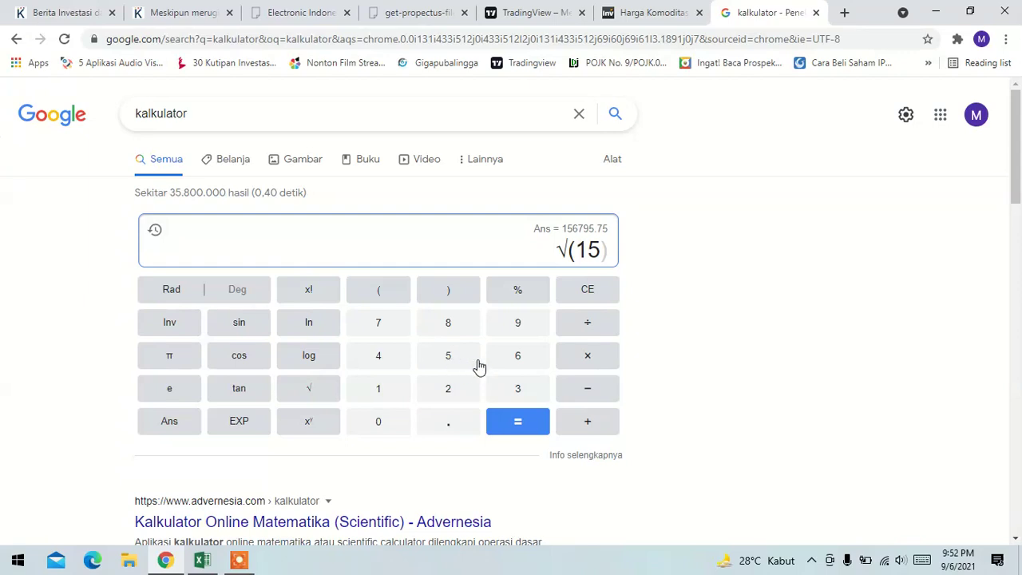
left_click(517, 356)
left_click(390, 328)
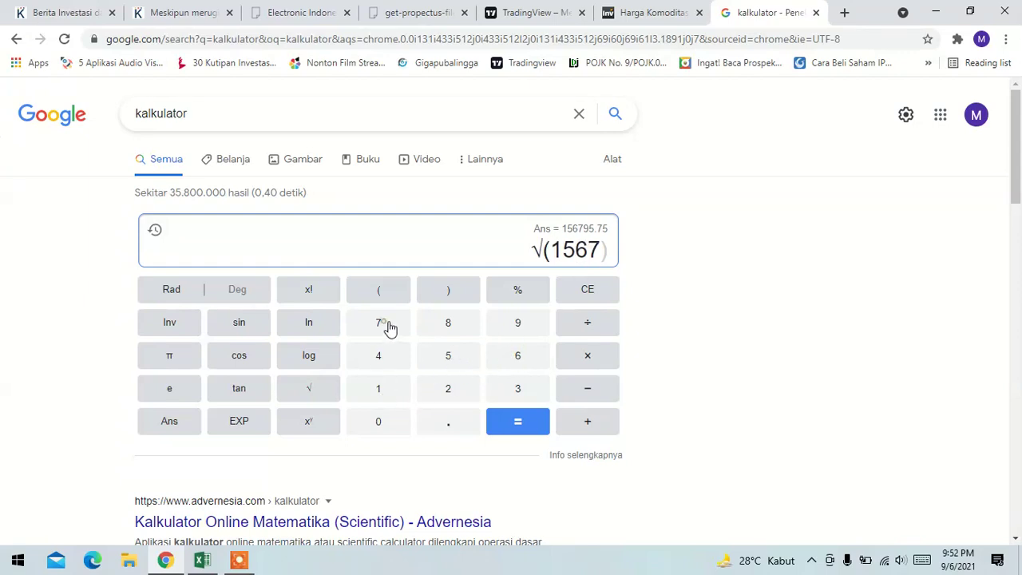
left_click(518, 330)
left_click(461, 359)
left_click(452, 421)
left_click(385, 333)
left_click(449, 357)
left_click(518, 424)
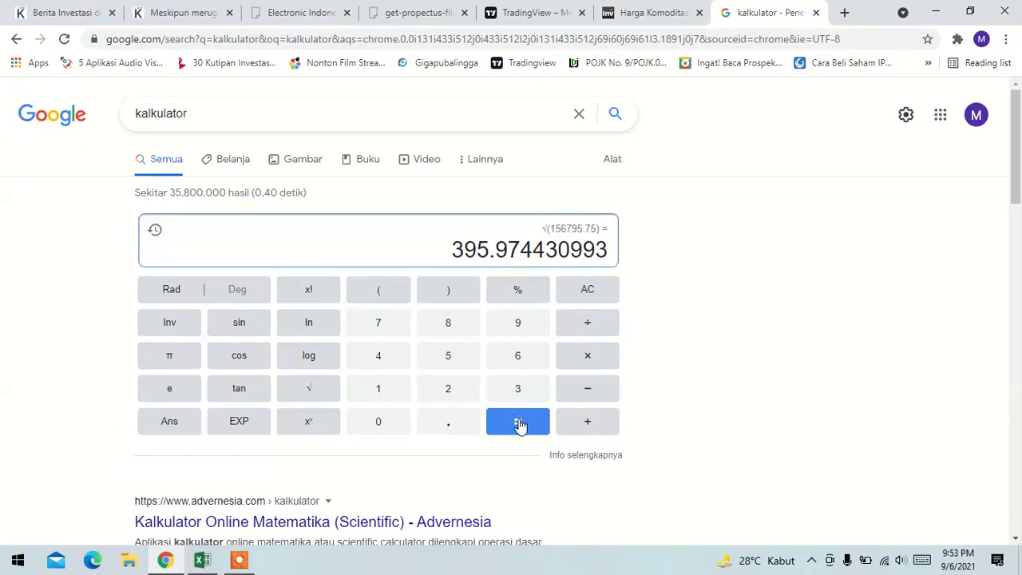
- Return to the Excel sheet and complete the fair price text in G11 with 395 after "Rp."
left_click(936, 11)
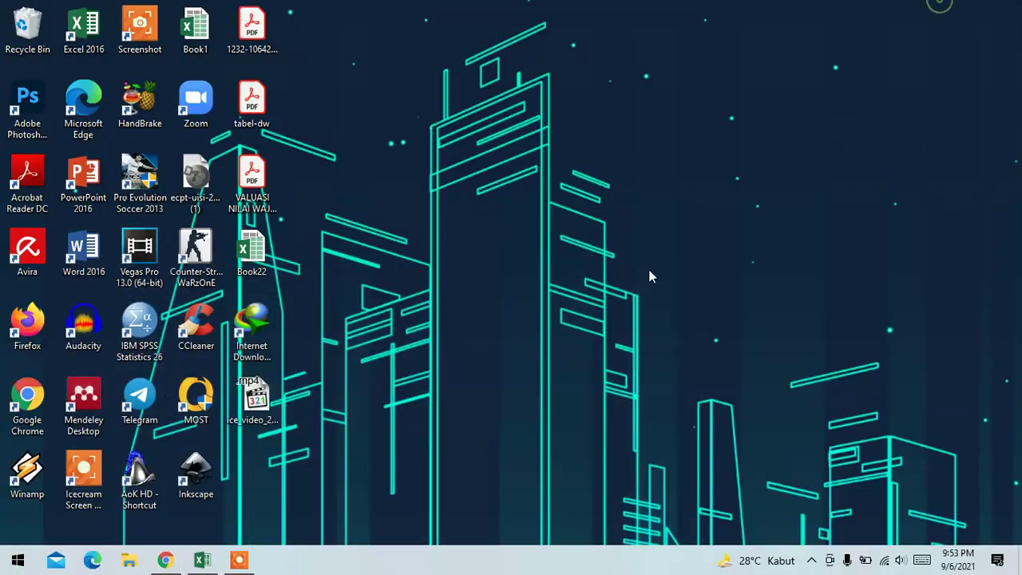
left_click(202, 559)
double_click(662, 293)
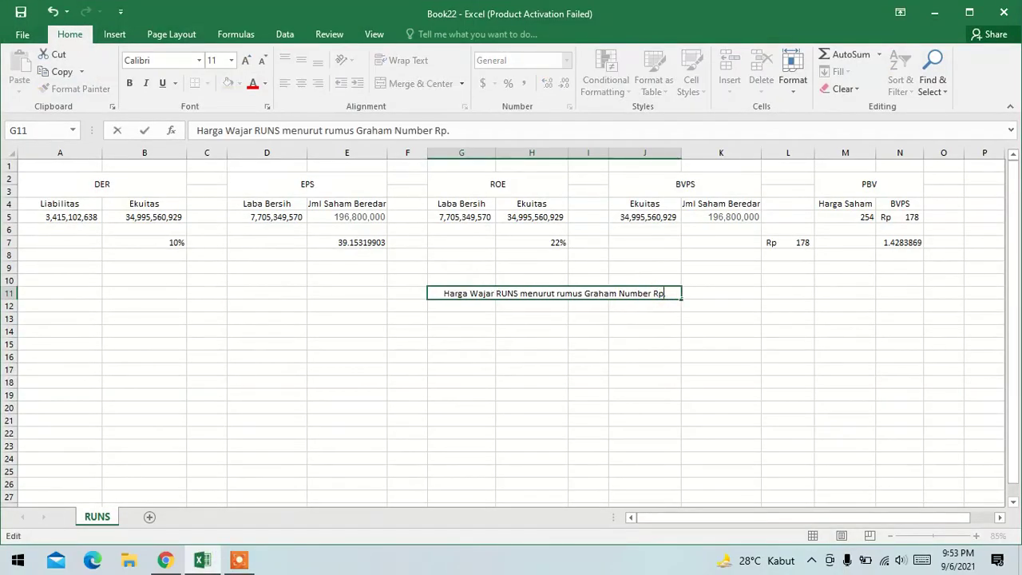
type("395")
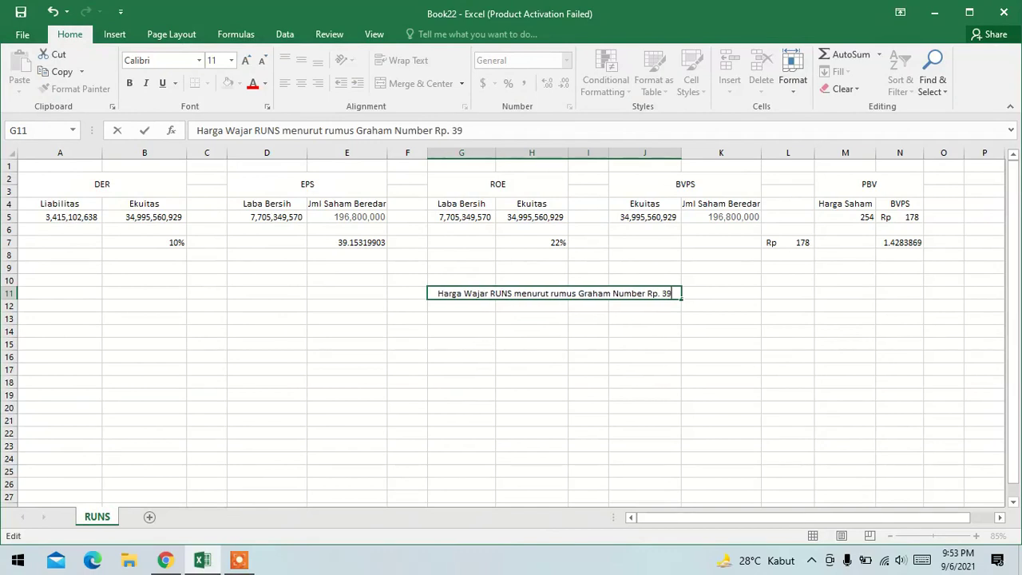
left_click(644, 318)
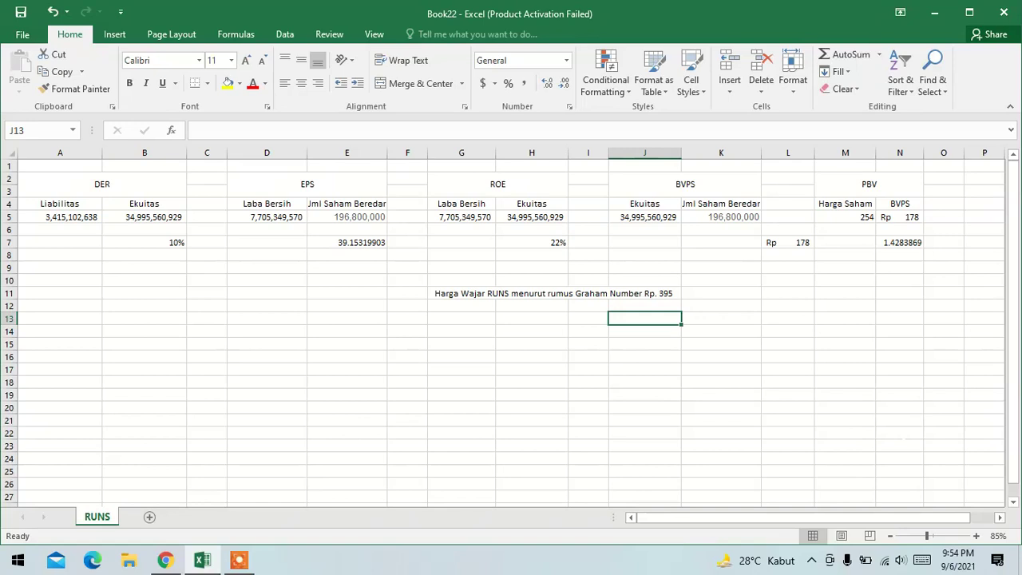
left_click(708, 422)
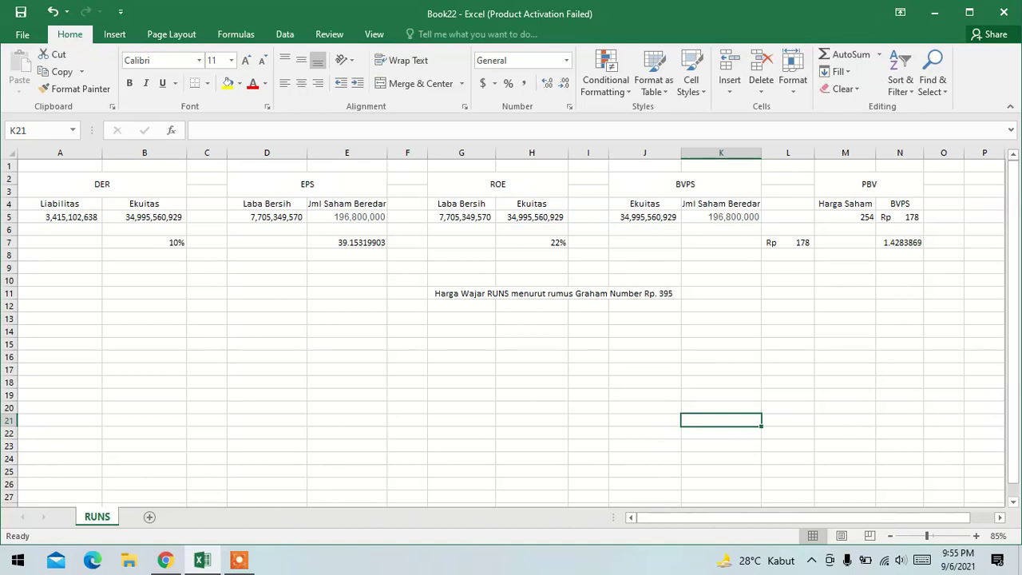
left_click(648, 370)
left_click(554, 370)
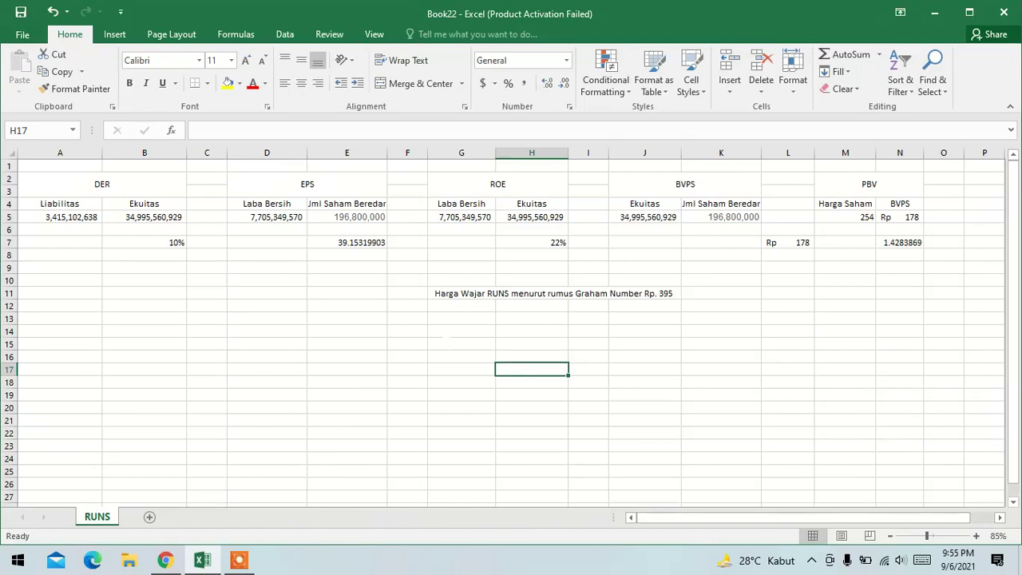
left_click(233, 561)
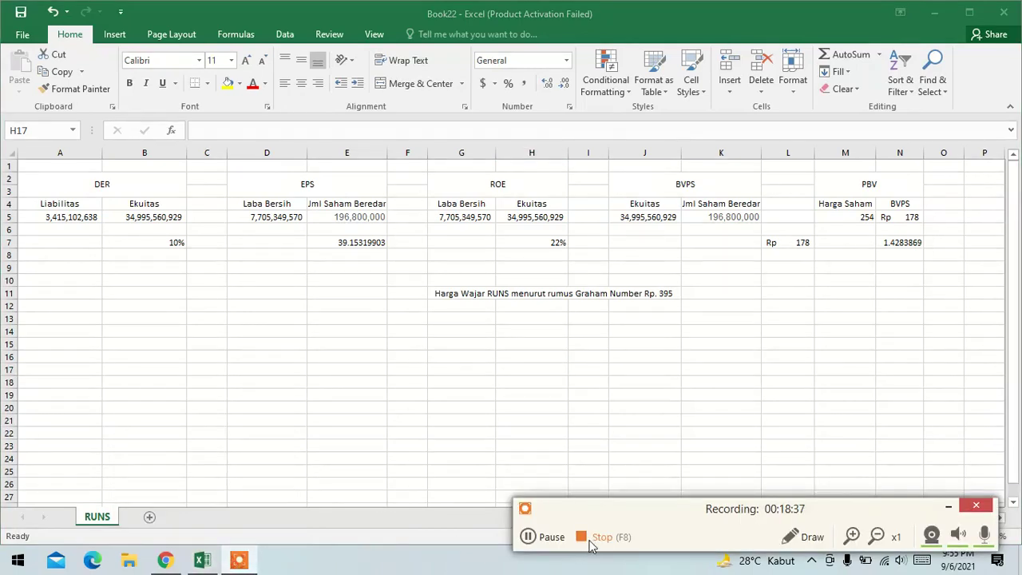